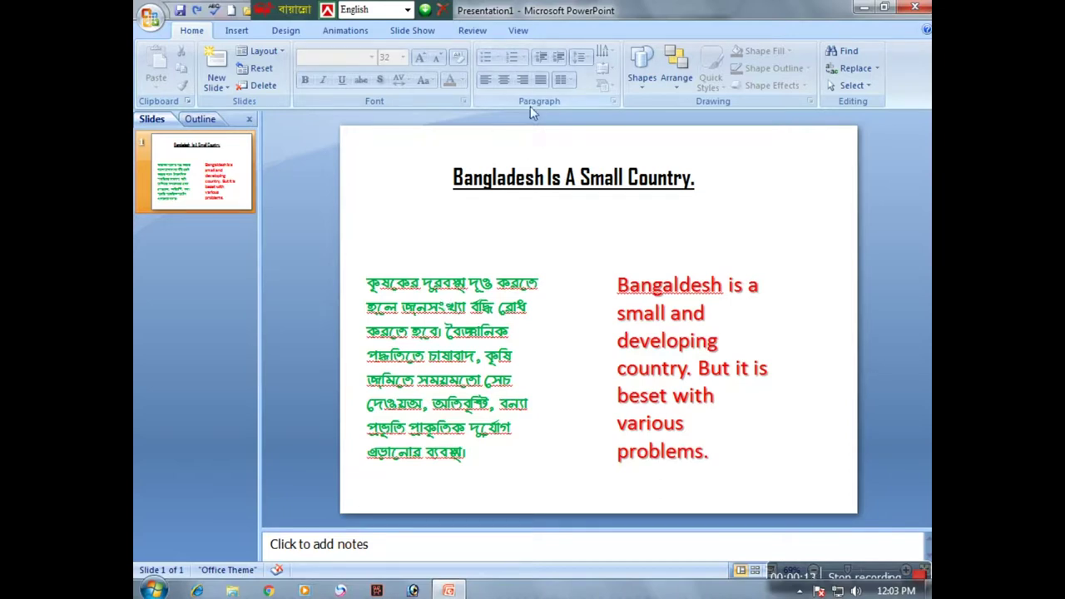
Select the slide title box, then select the whole red English text box
left_click(517, 179)
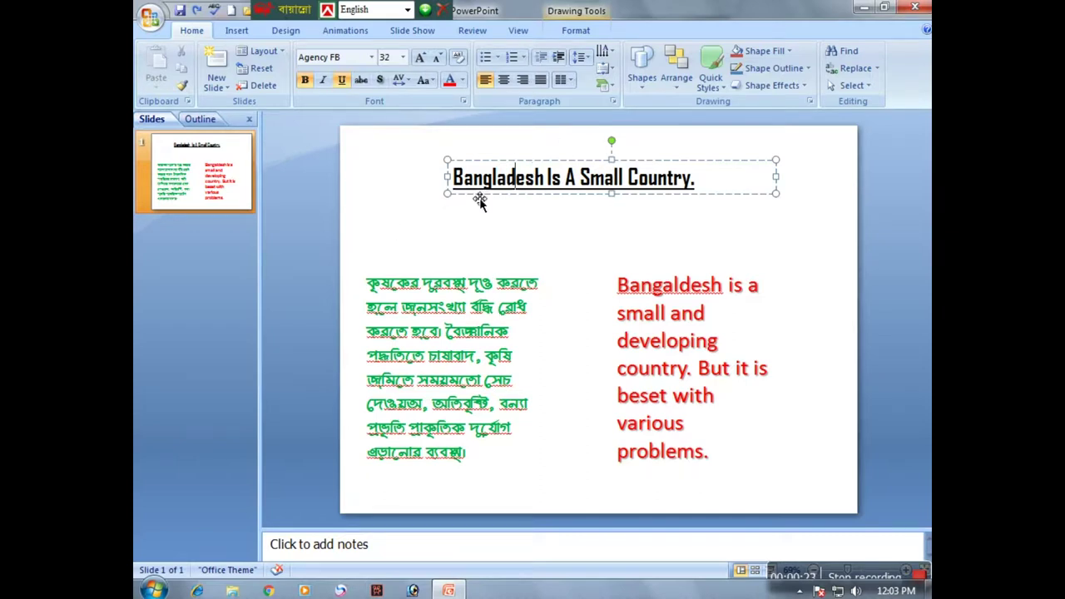
left_click(447, 173)
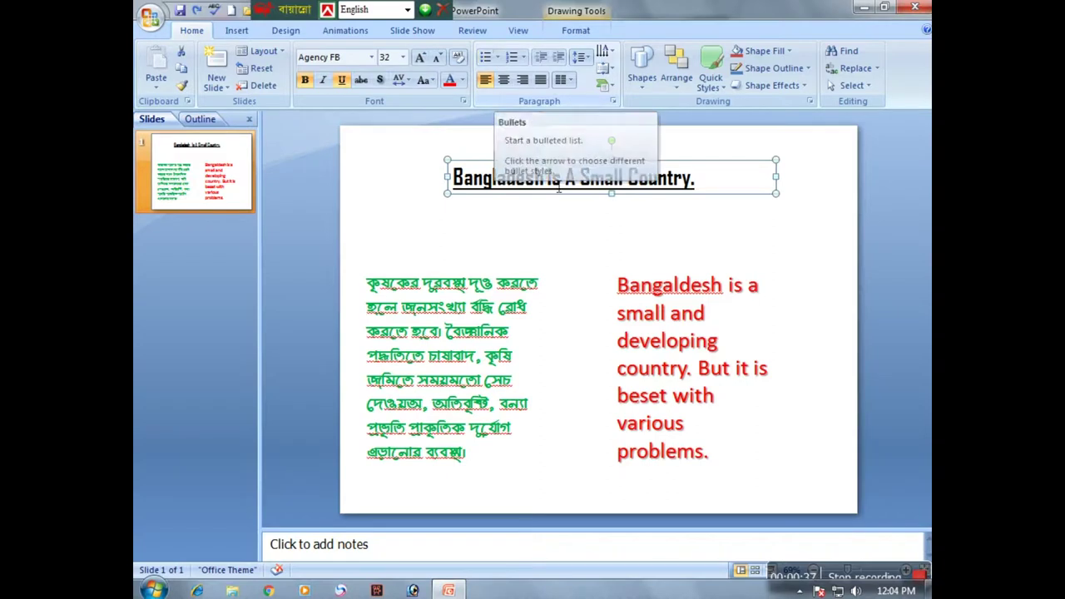
left_click(630, 286)
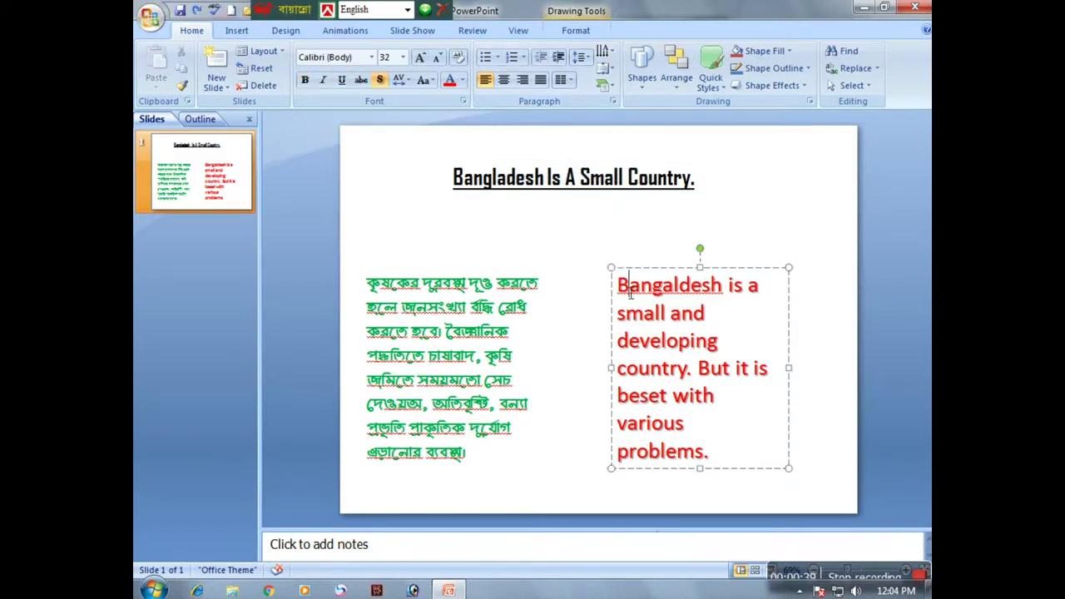
left_click(612, 269)
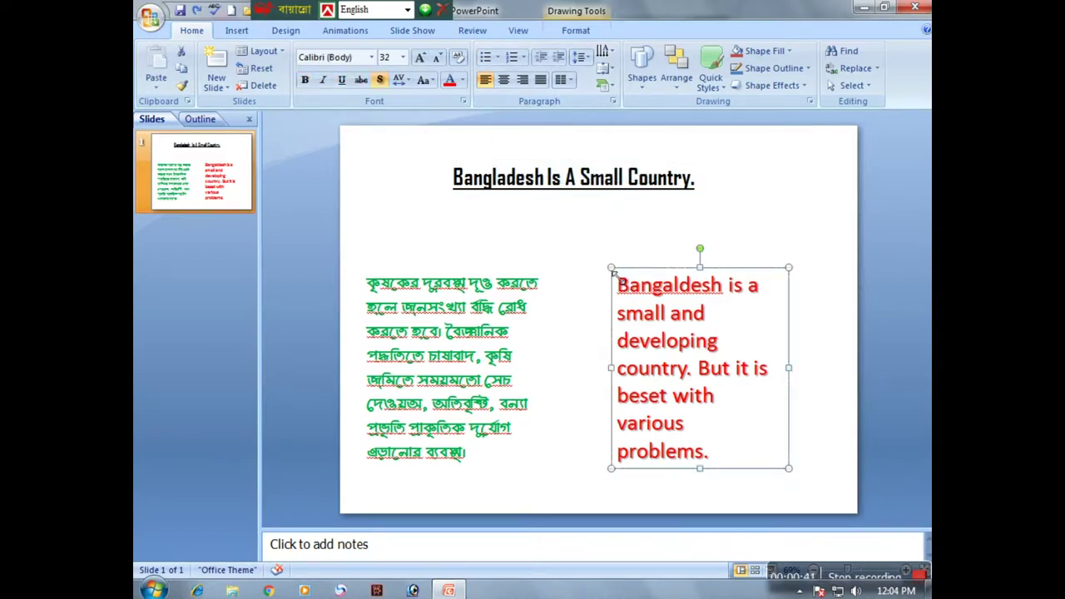
Try Star Bullets on the red paragraph, undo them, and apply Checkmark Bullets instead
left_click(496, 60)
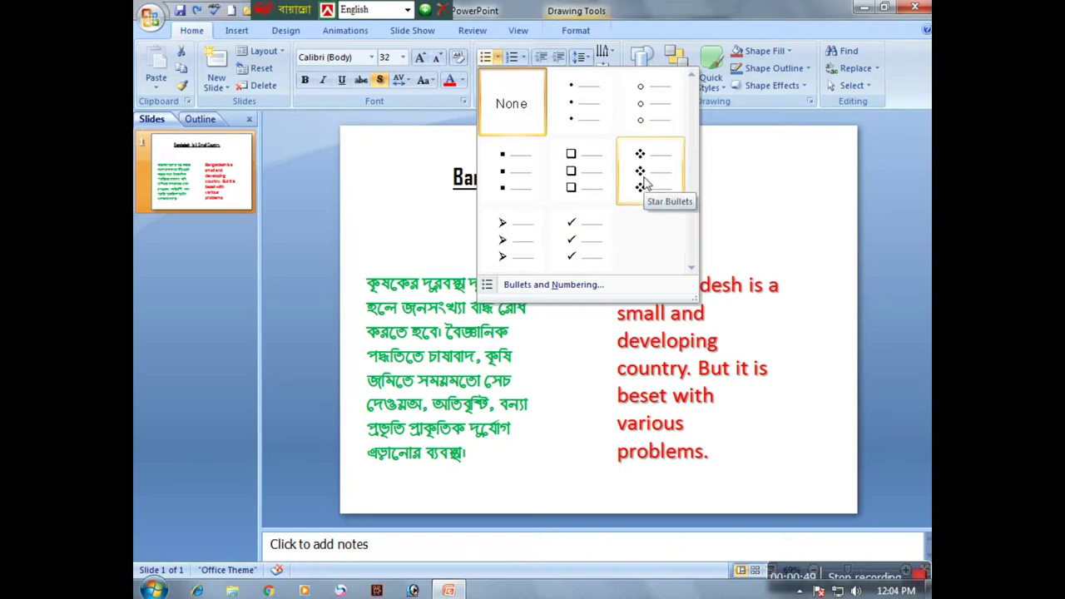
left_click(645, 183)
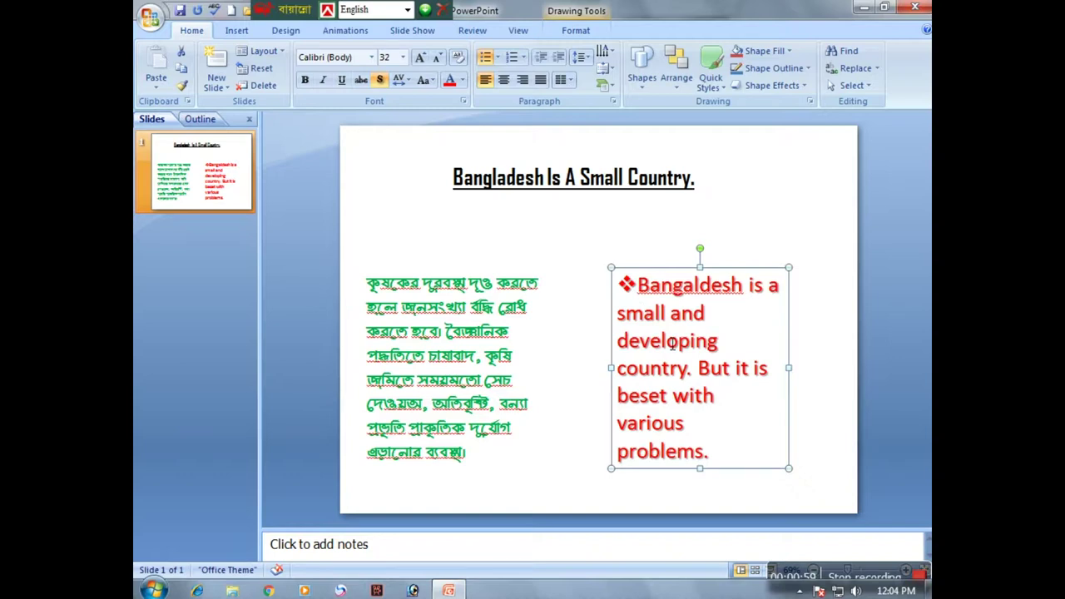
key("ctrl+z")
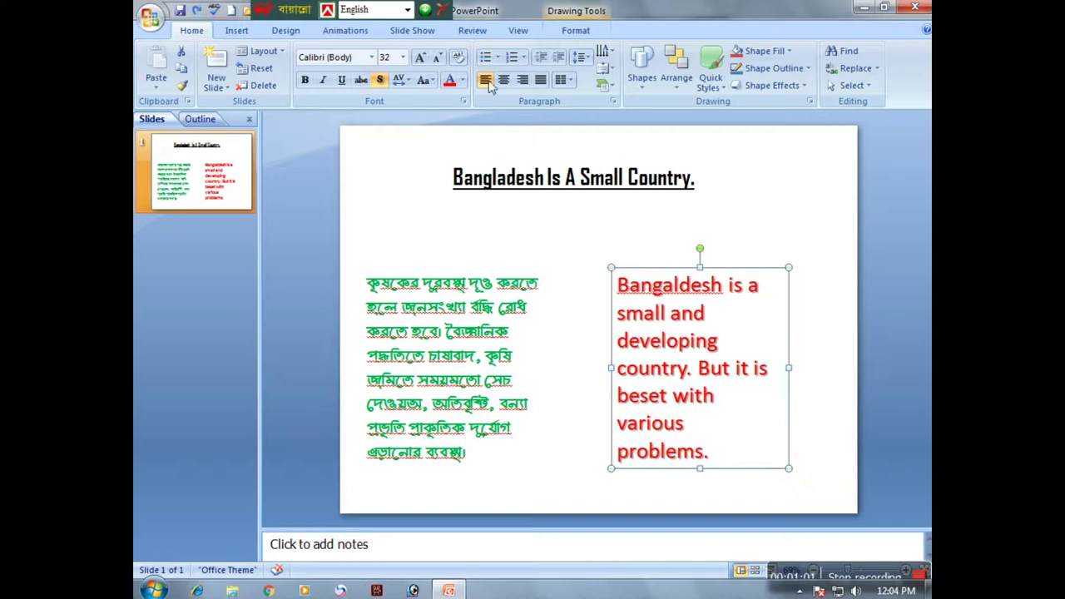
left_click(496, 60)
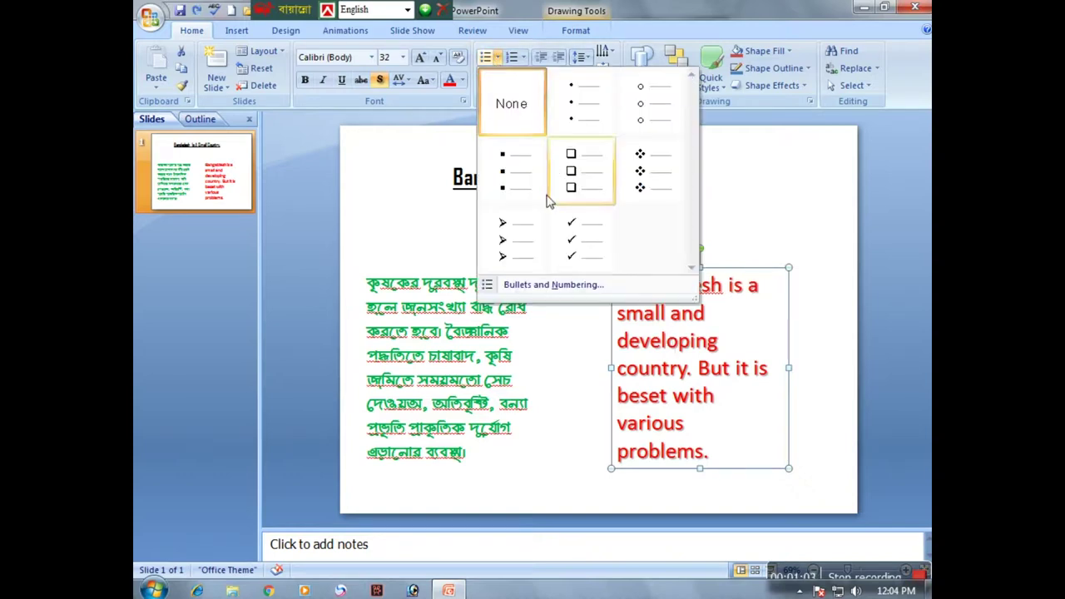
left_click(583, 247)
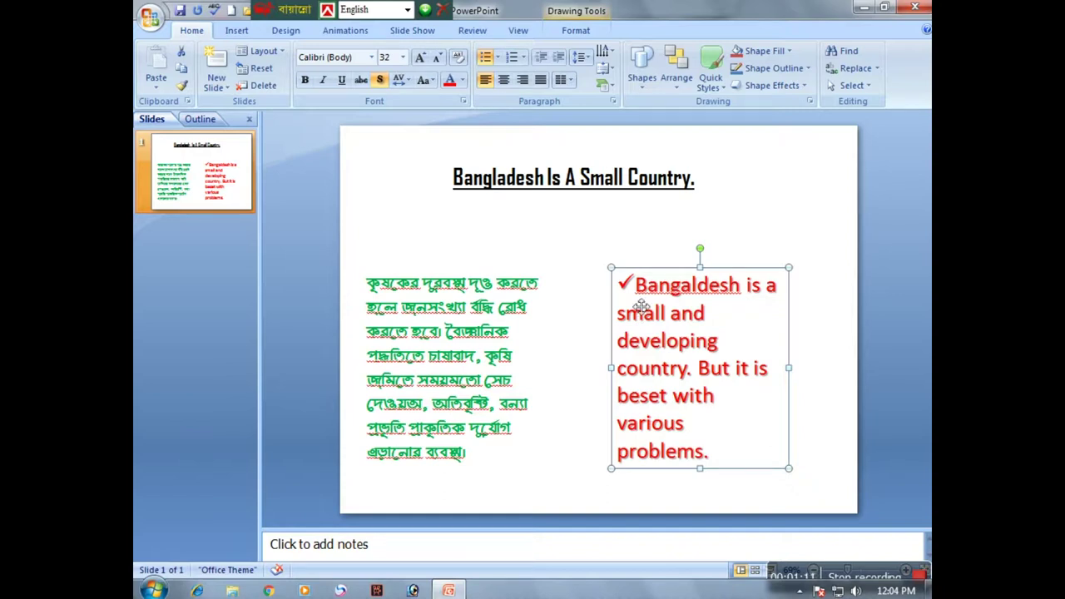
left_click(497, 56)
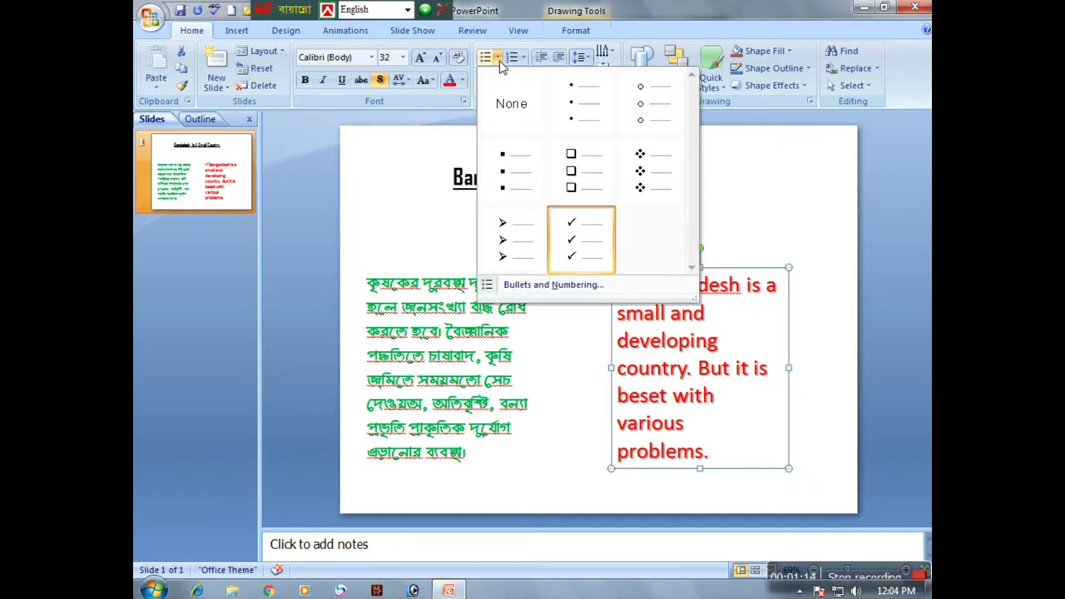
left_click(577, 291)
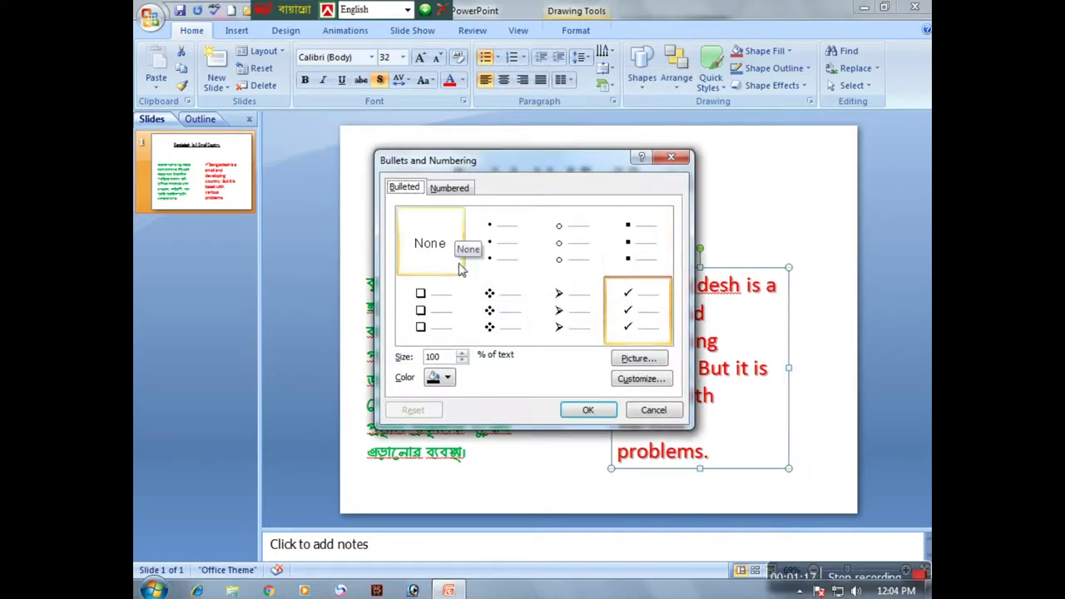
Color the checkmark bullet green from Standard Colors and confirm the dialog
left_click(447, 378)
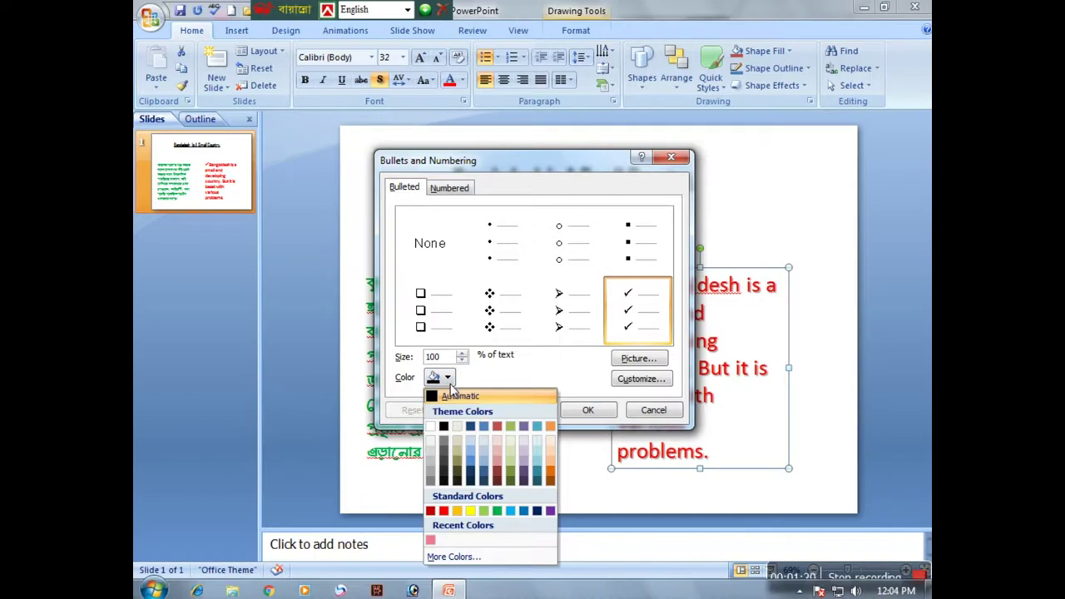
left_click(497, 510)
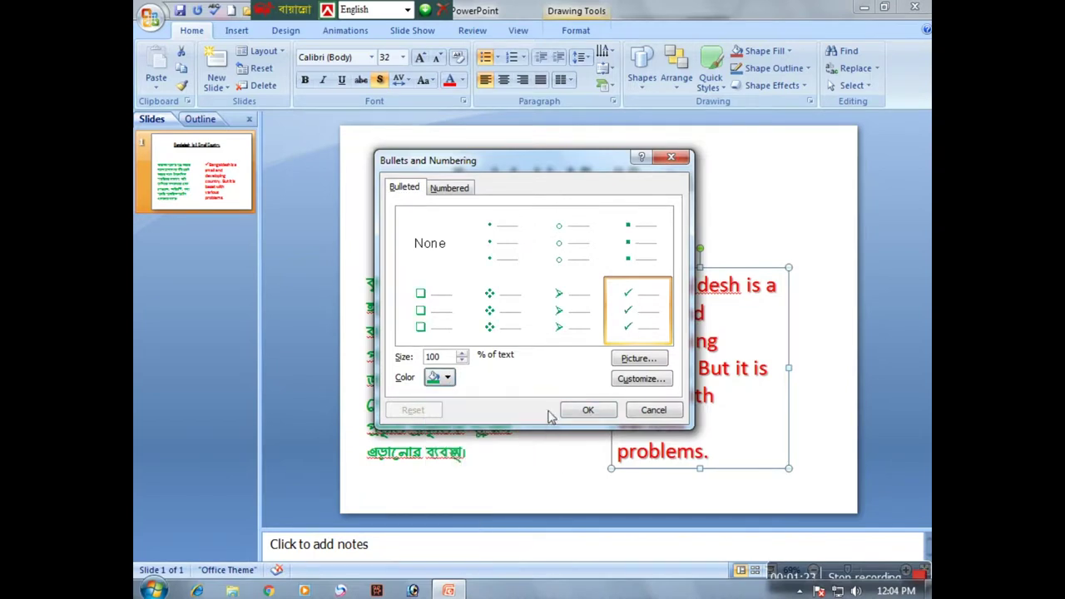
left_click(578, 412)
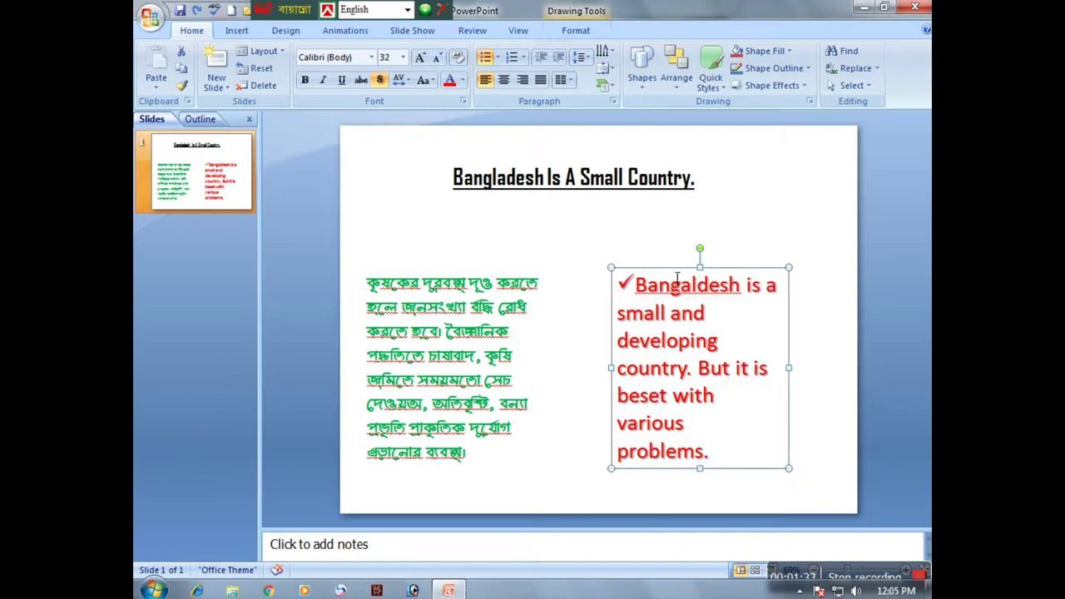
Remove the checkmark bullet and number the red paragraph with I. II. III. Roman numerals
key("BackSpace")
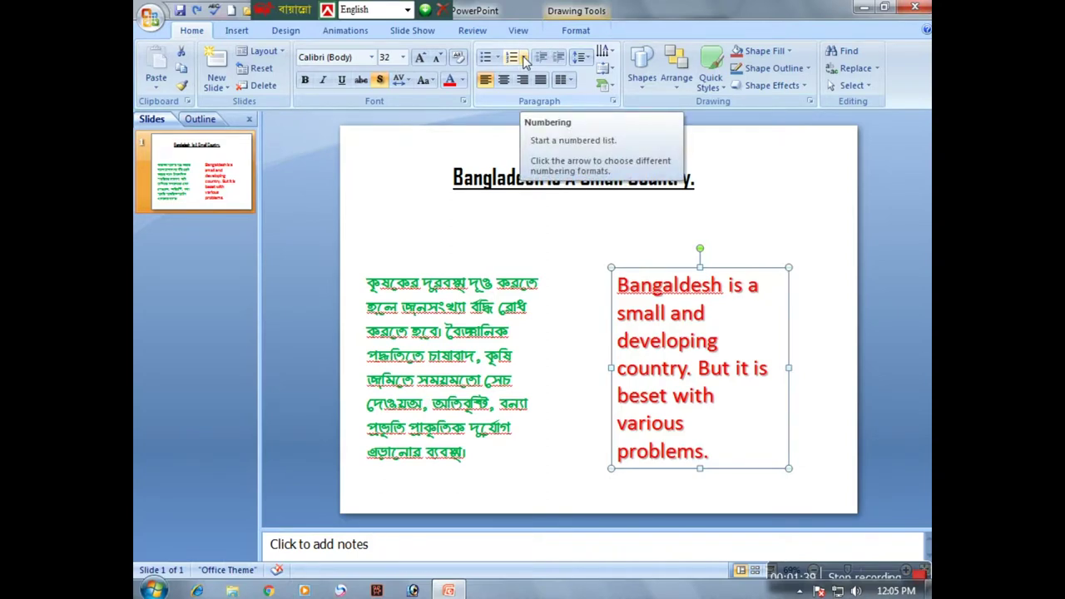
left_click(524, 58)
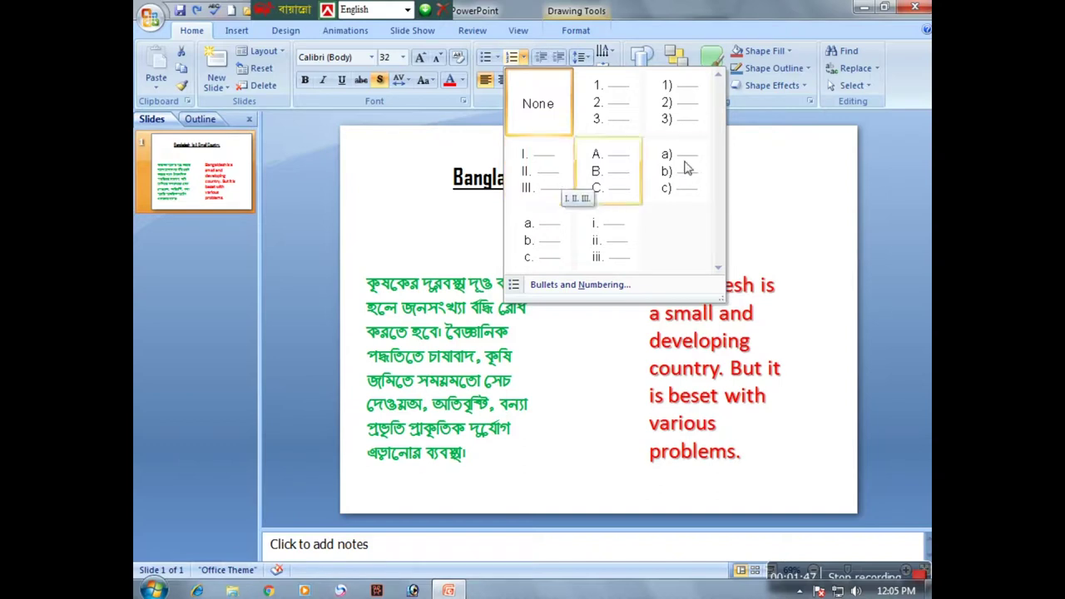
left_click(536, 173)
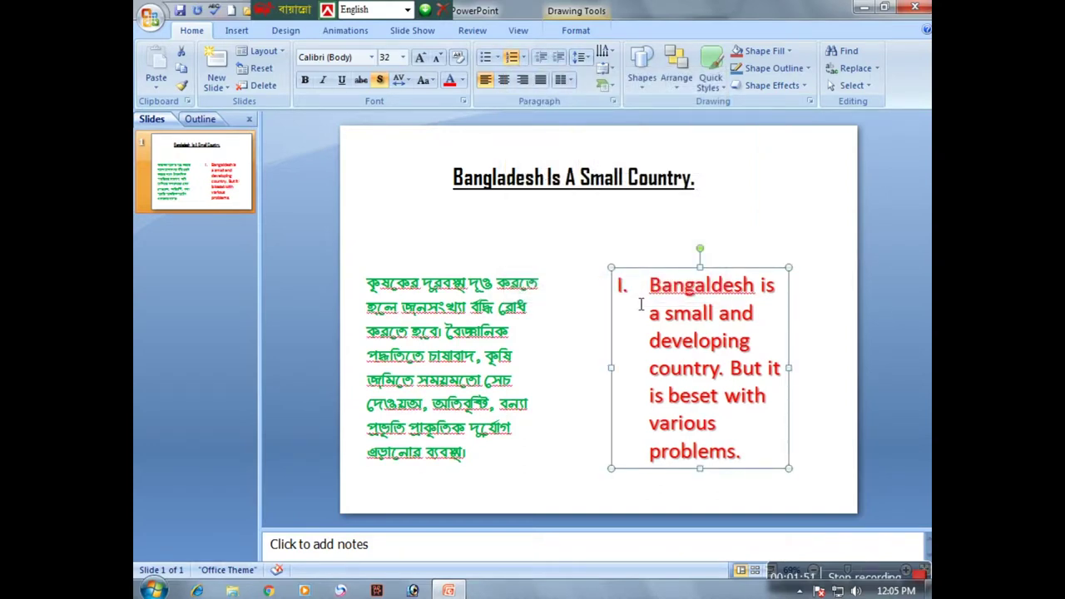
Split the paragraph into numbered items at 'a small', 'developing' and 'country', then undo to plain text
left_click(649, 316)
key("Return")
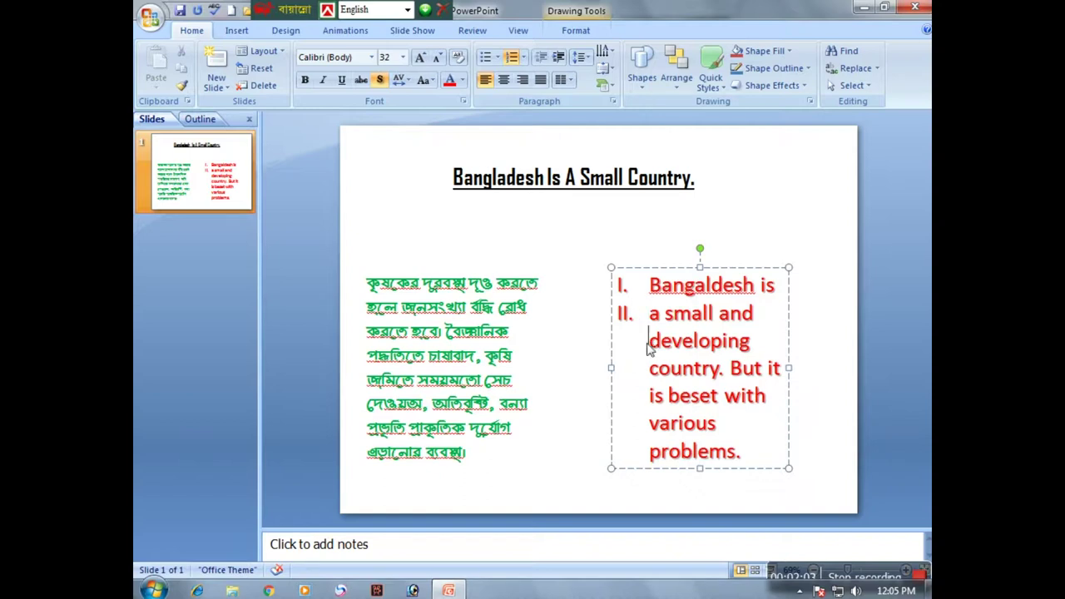
key("Return")
left_click(648, 368)
key("Return")
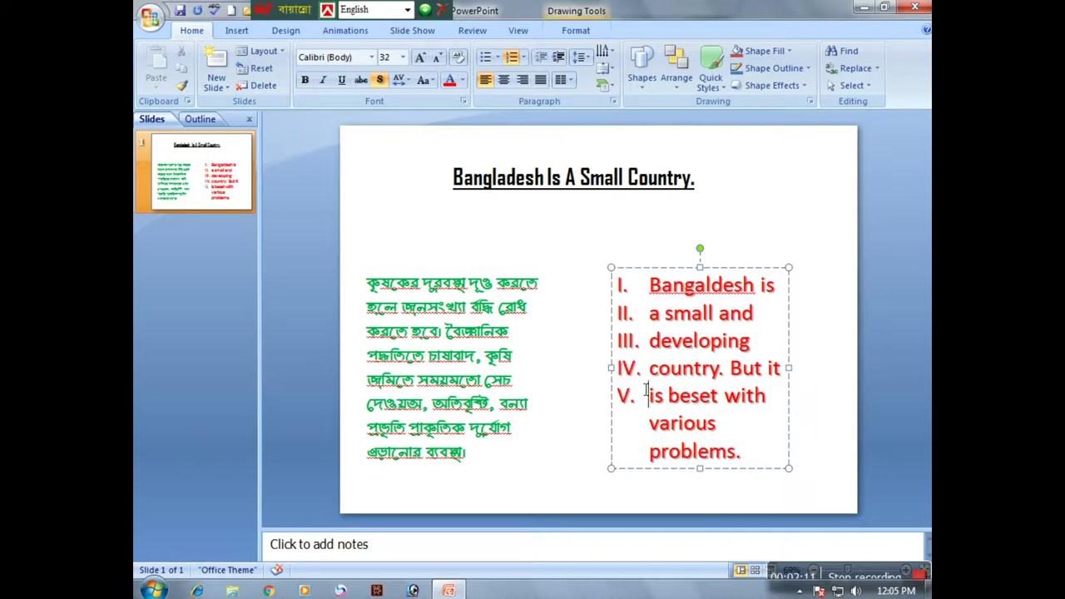
key("ctrl+z")
key("ctrl+z")
key("ctrl+z")
key("ctrl+z")
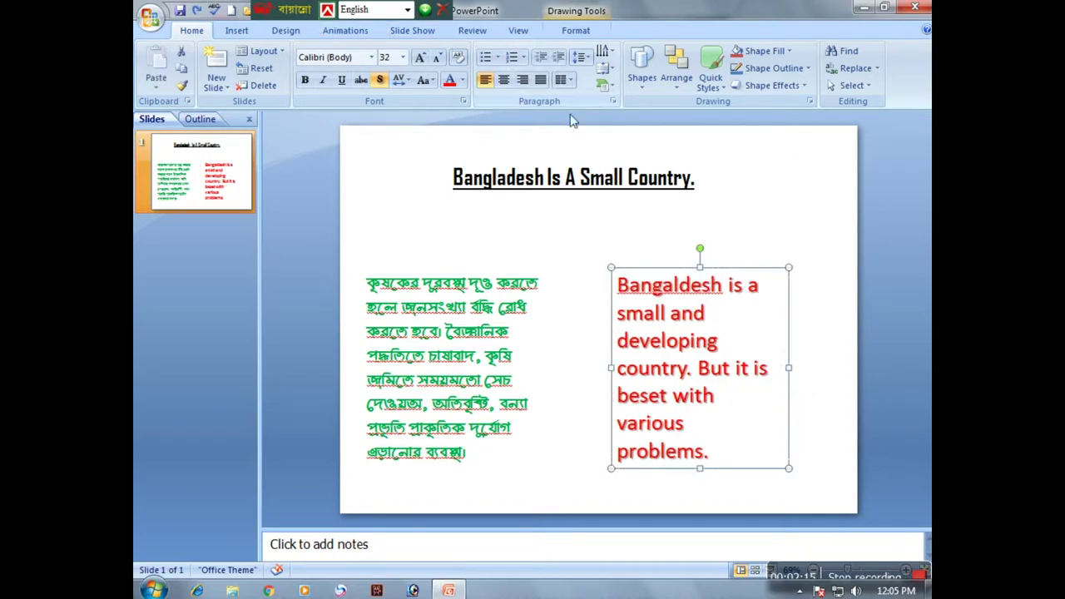
left_click(625, 295)
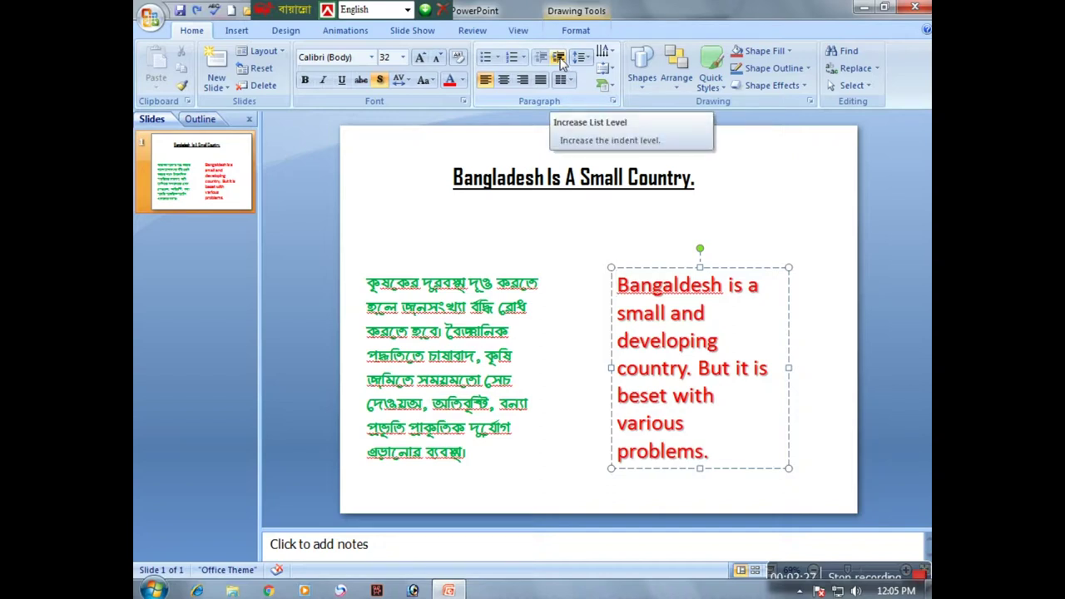
left_click(558, 59)
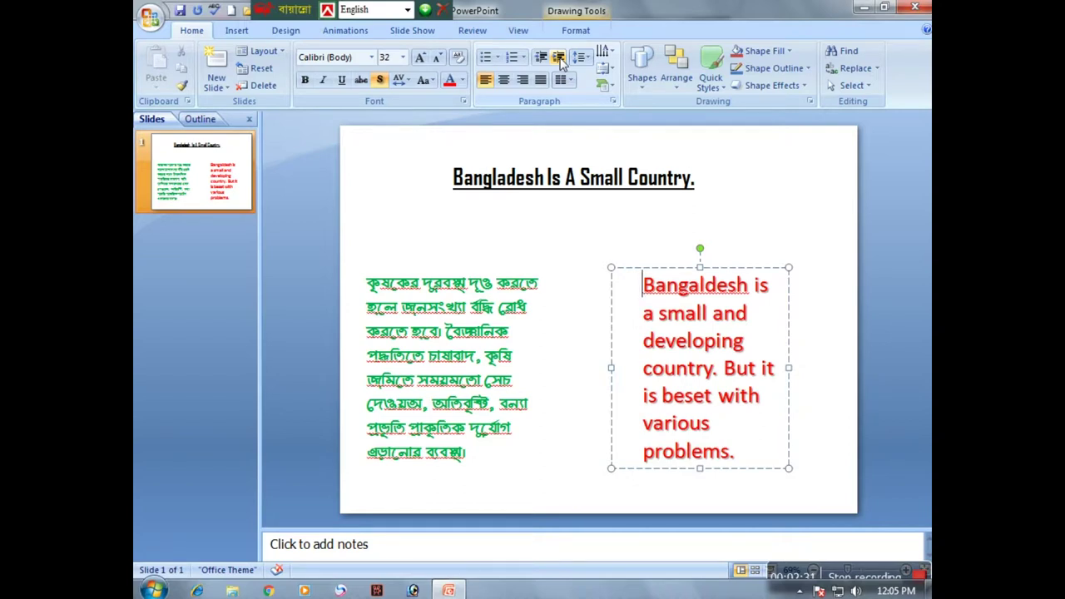
left_click(560, 60)
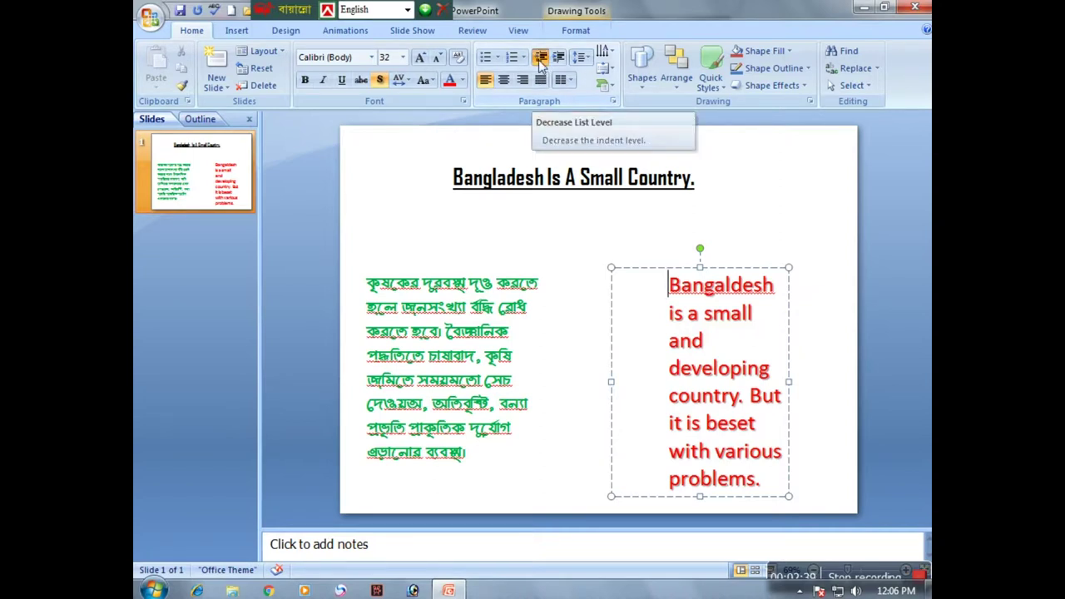
left_click(539, 63)
left_click(539, 63)
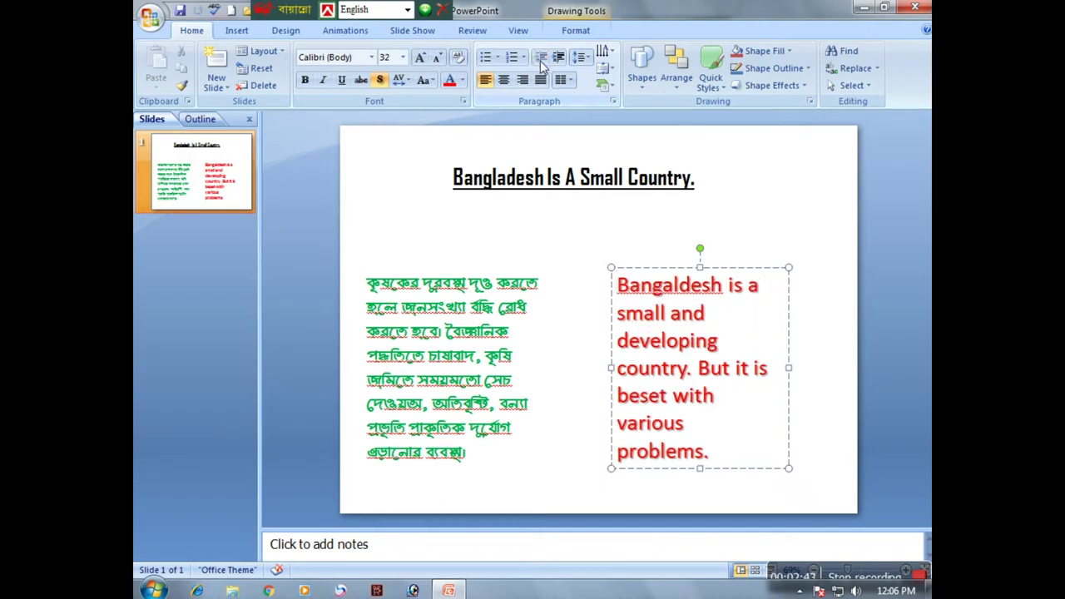
left_click(595, 220)
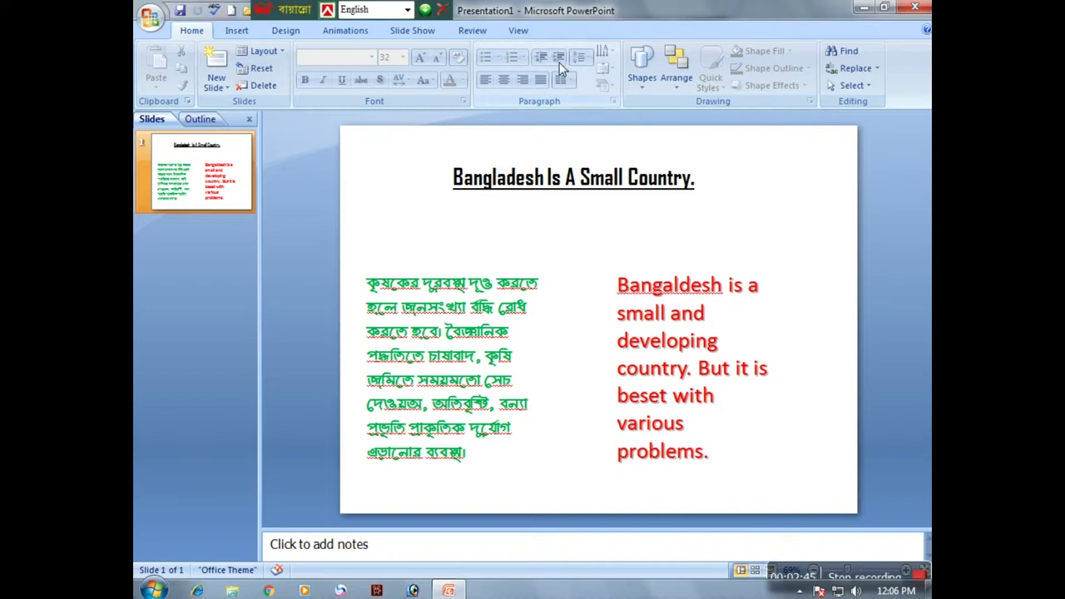
left_click(645, 348)
left_click(615, 268)
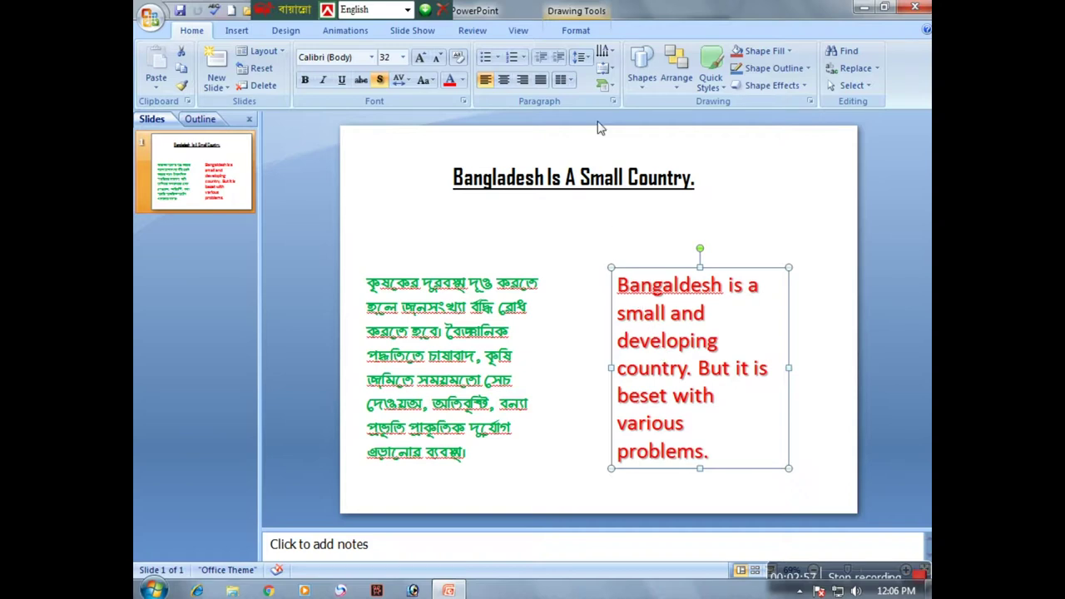
left_click(580, 57)
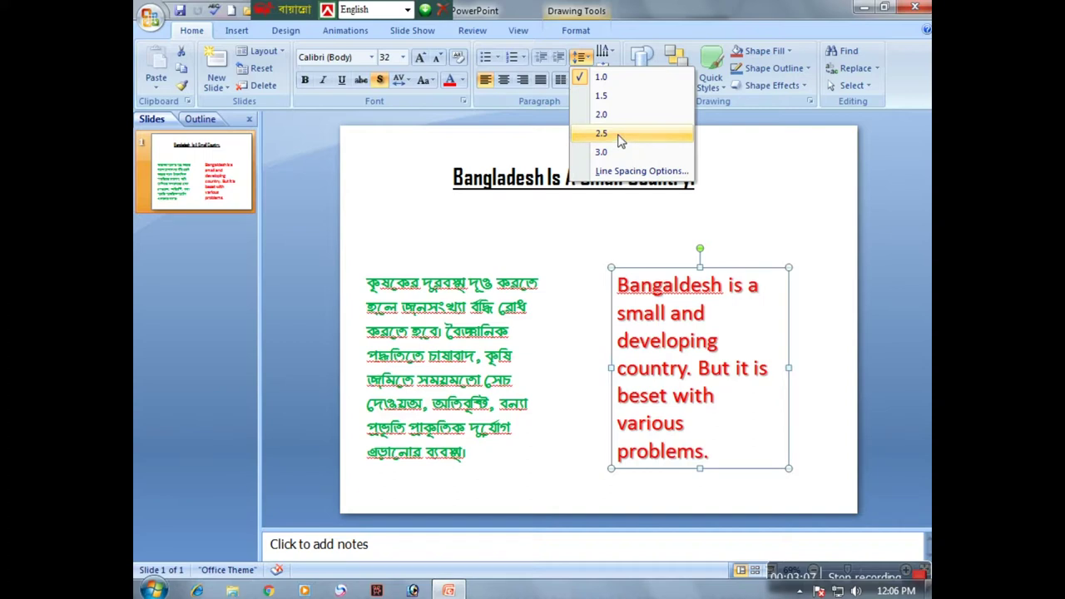
left_click(620, 138)
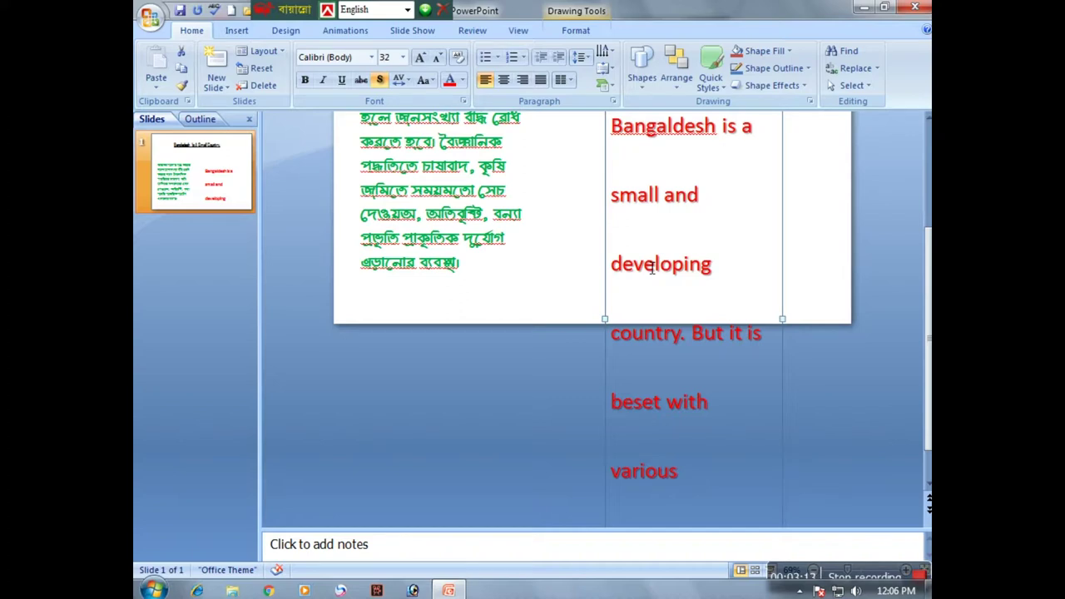
key("ctrl+z")
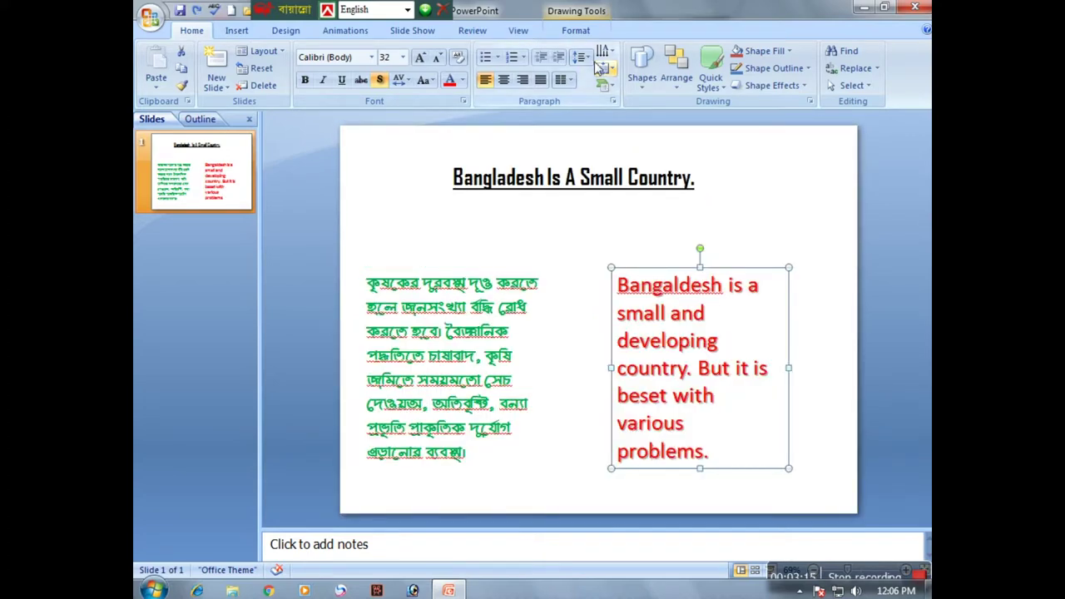
left_click(643, 312)
left_click(616, 269)
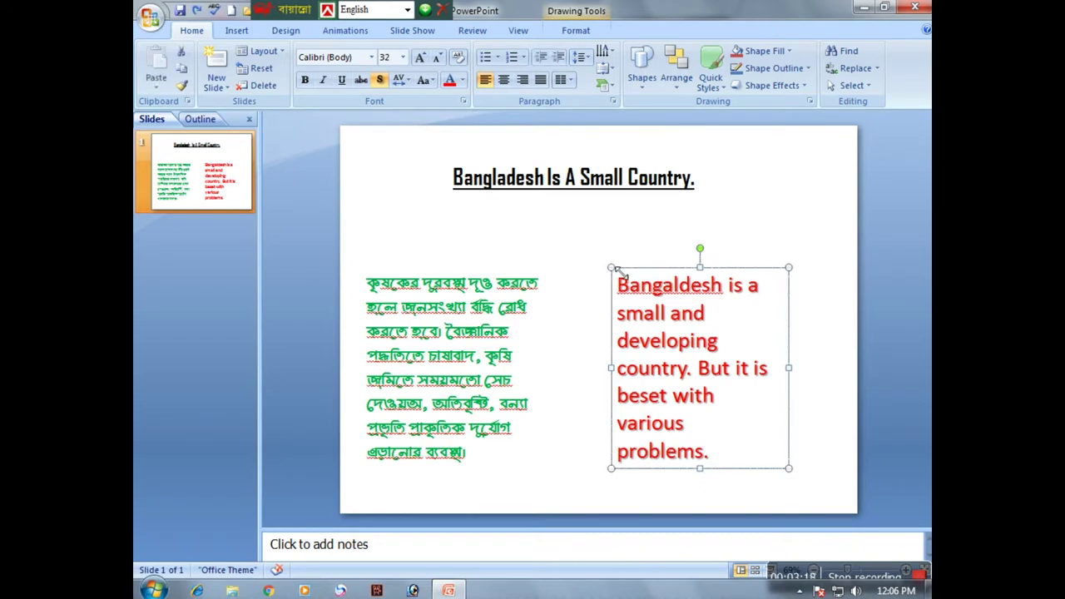
left_click(580, 57)
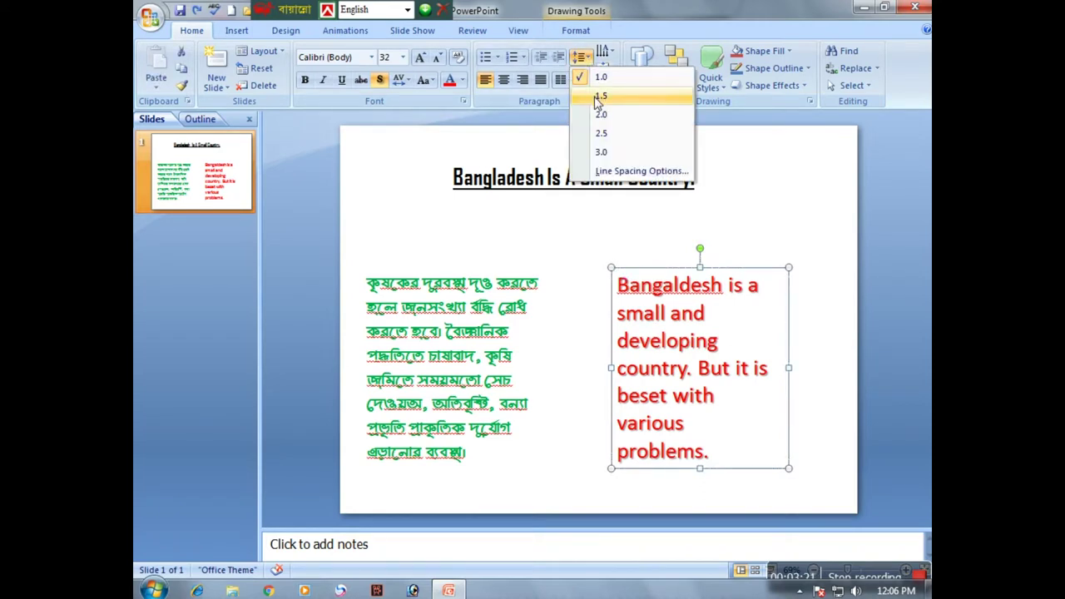
left_click(599, 96)
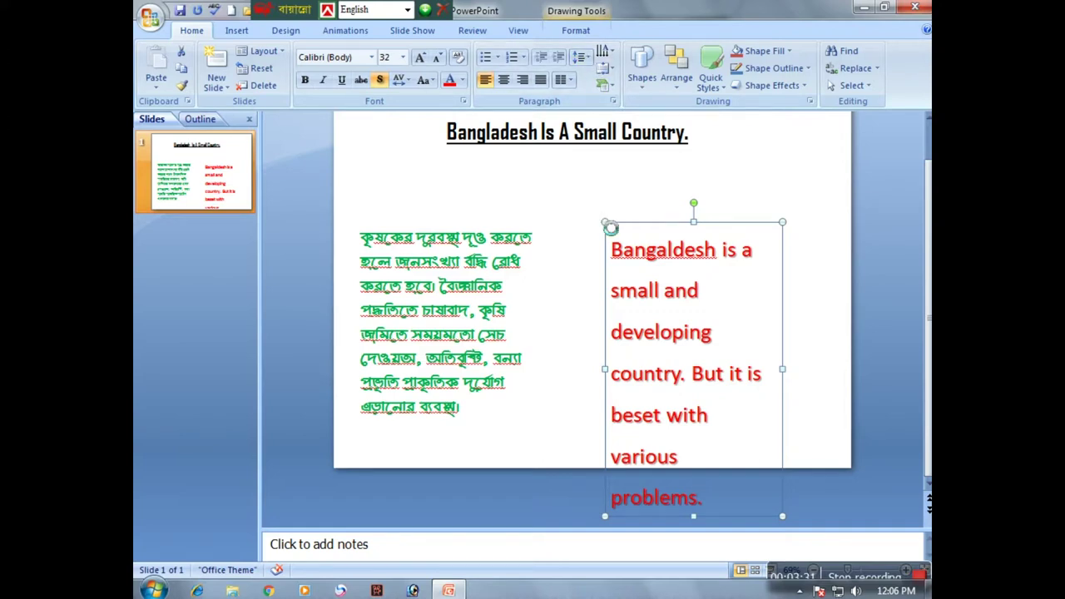
key("ctrl+z")
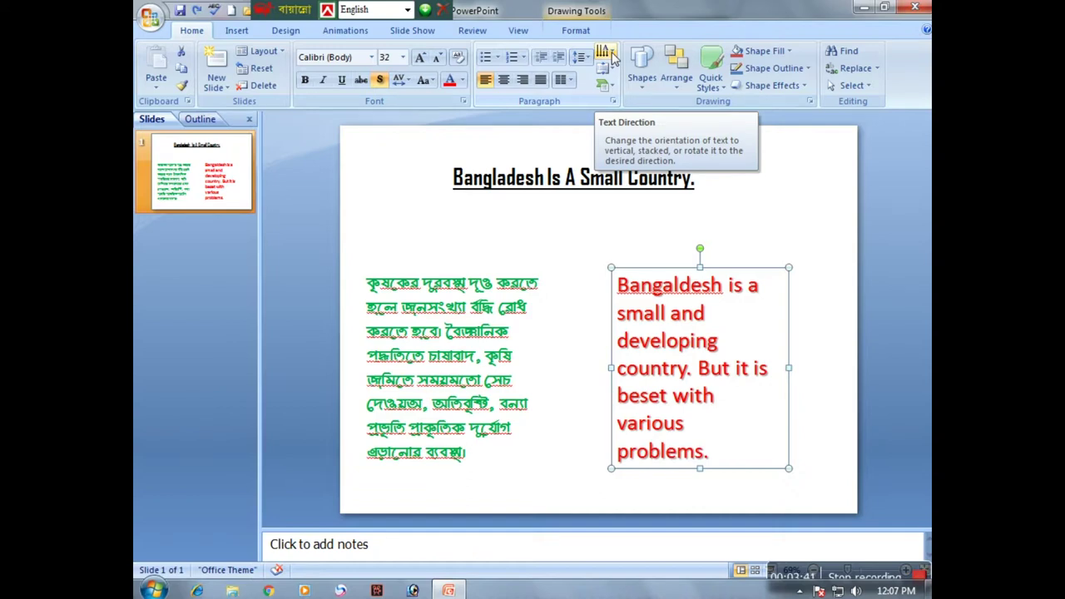
Rotate the red text box's text 90°, then 270° so it reads bottom-to-top
left_click(612, 55)
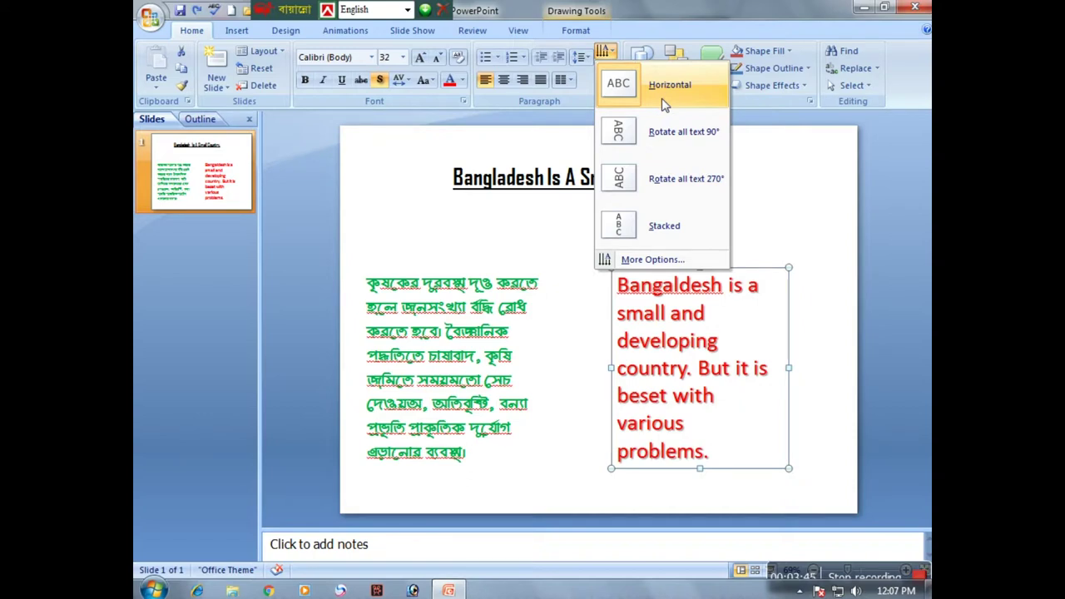
left_click(670, 150)
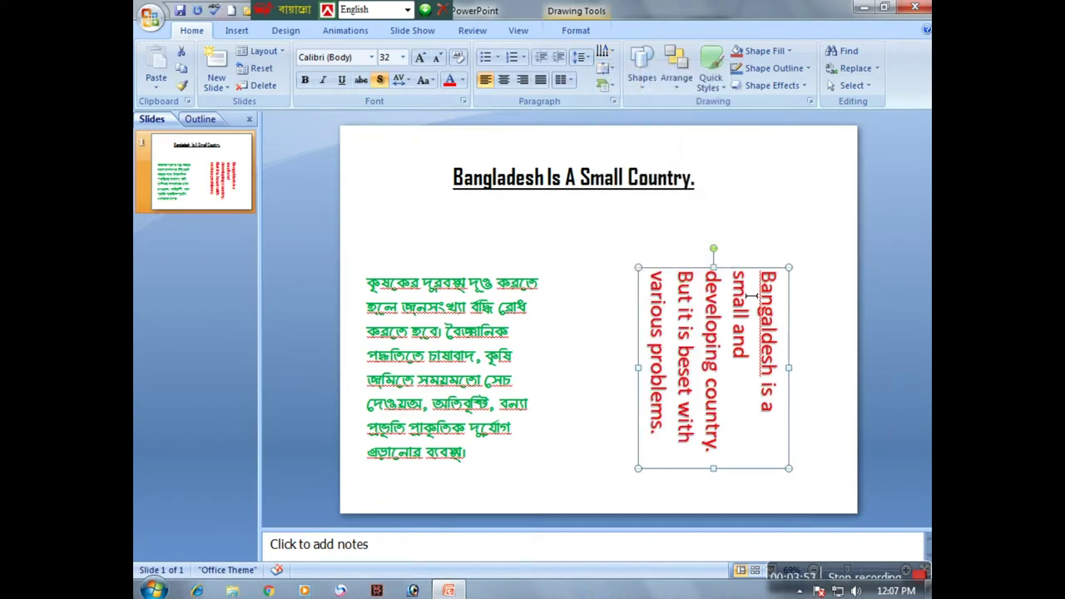
left_click(609, 55)
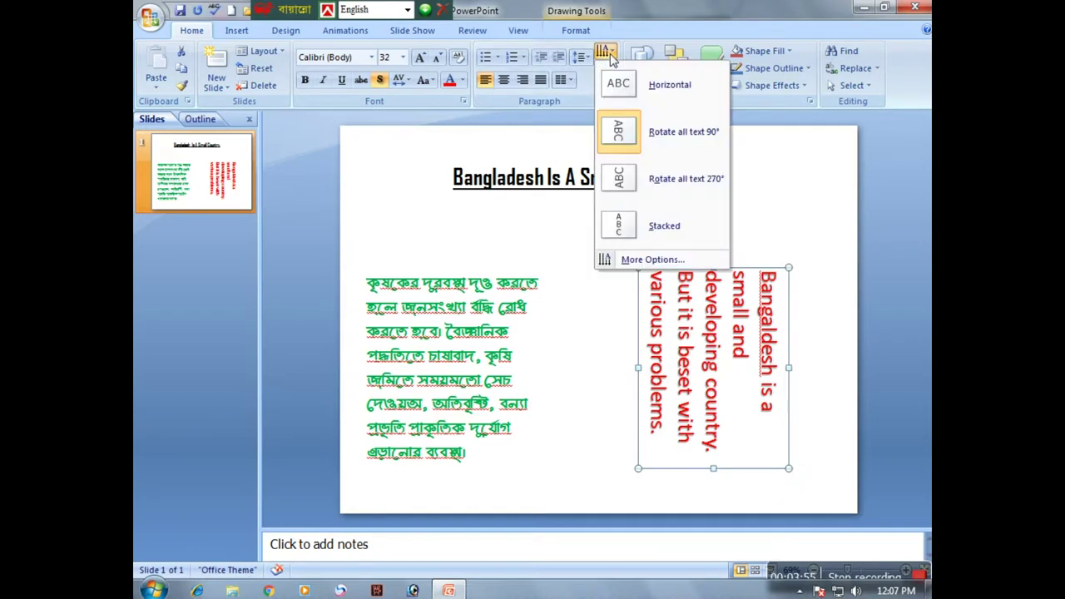
left_click(663, 181)
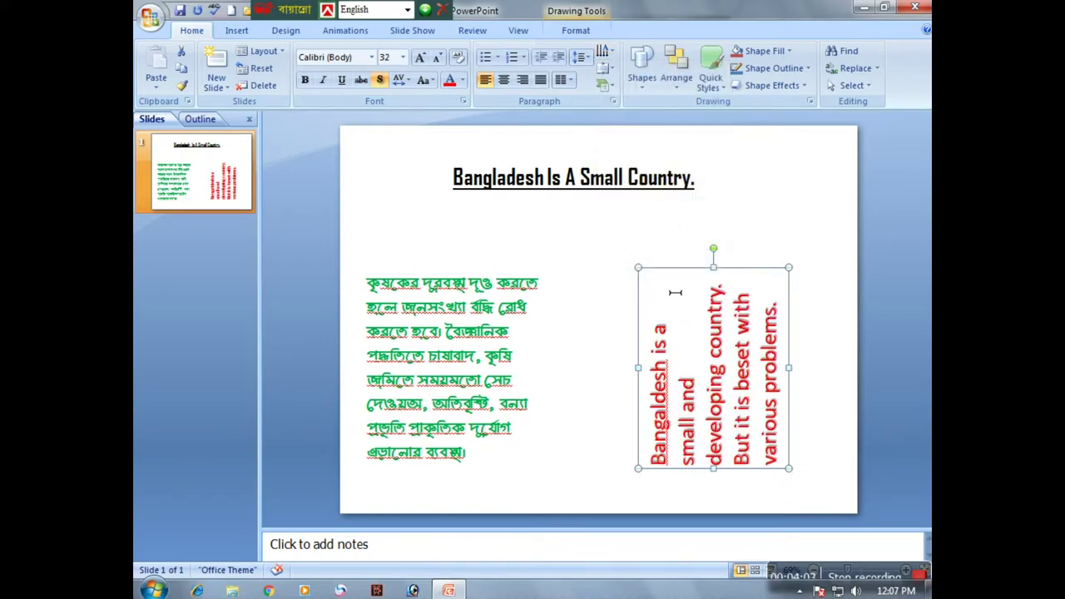
Open the text box's More Options formatting dialog and close it again
left_click(606, 52)
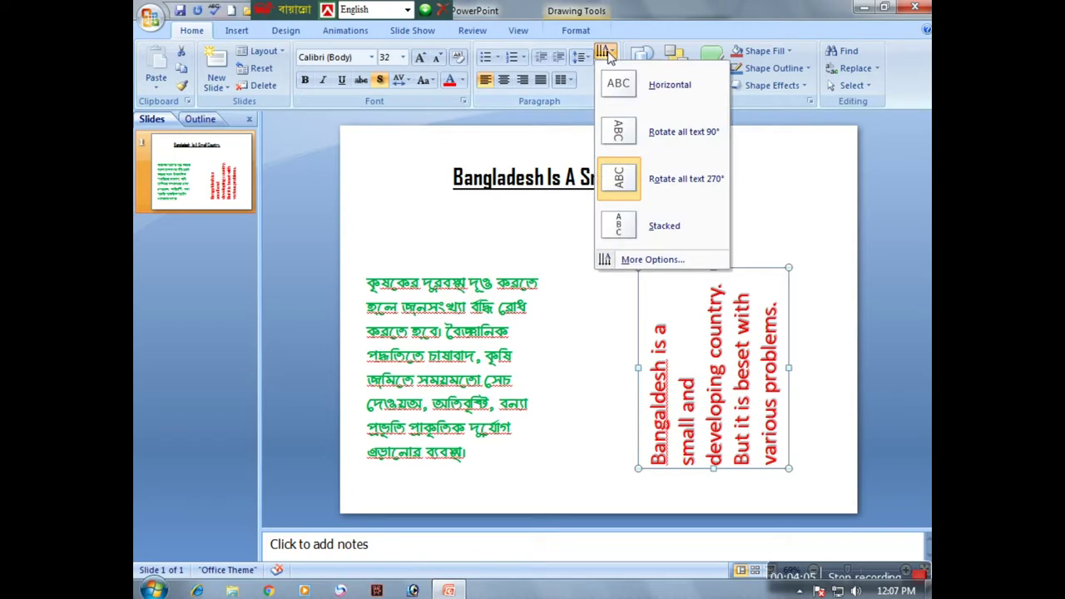
left_click(662, 263)
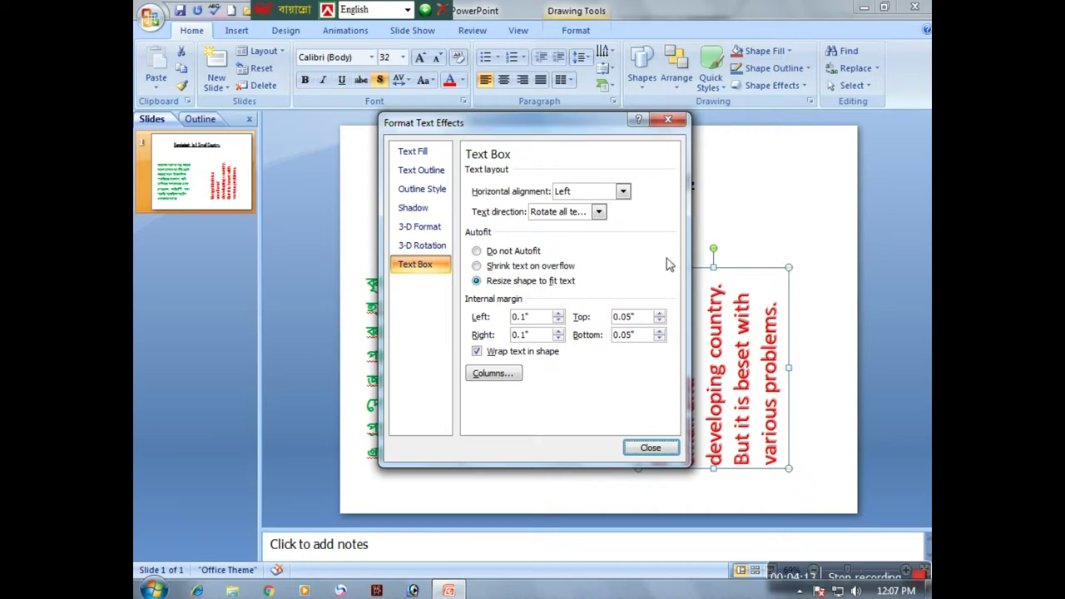
left_click(667, 119)
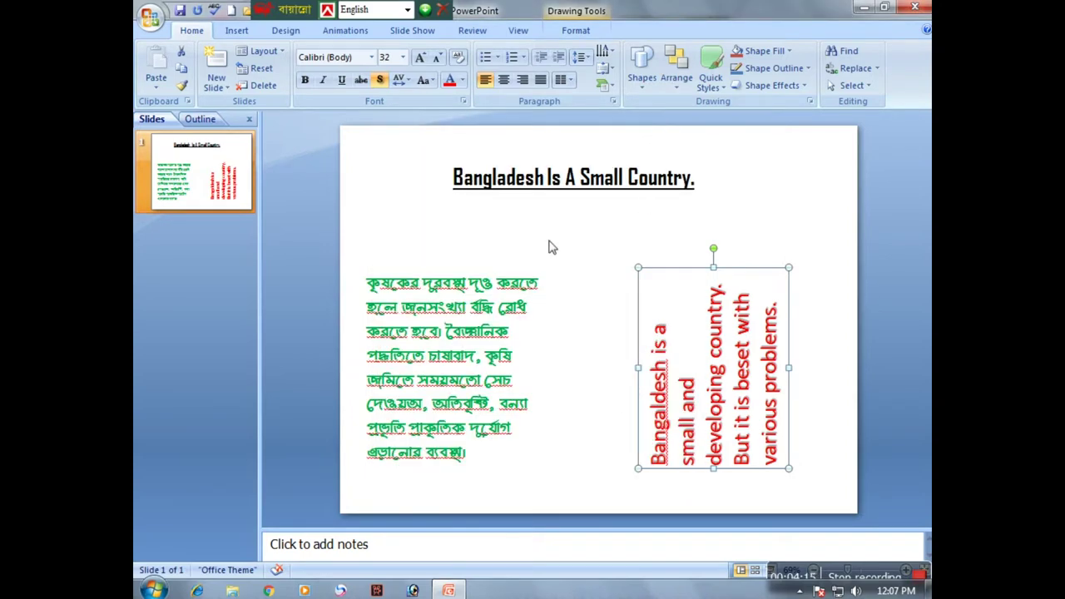
left_click(656, 294)
Undo the rotation, then try Top, Middle and finally Bottom text alignment in the red box
key("ctrl+z")
key("ctrl+z")
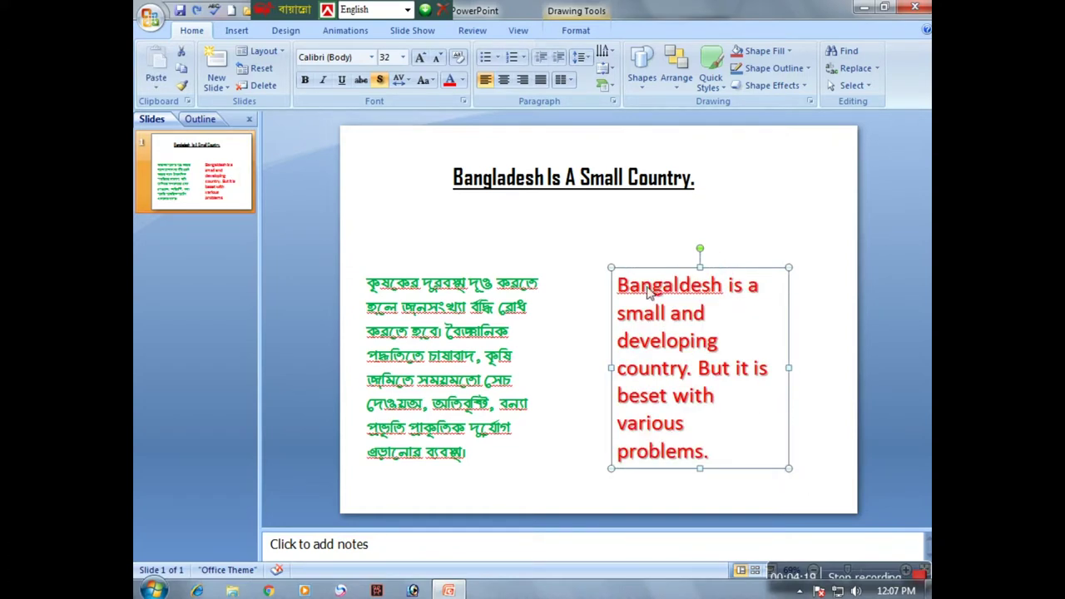
left_click(604, 73)
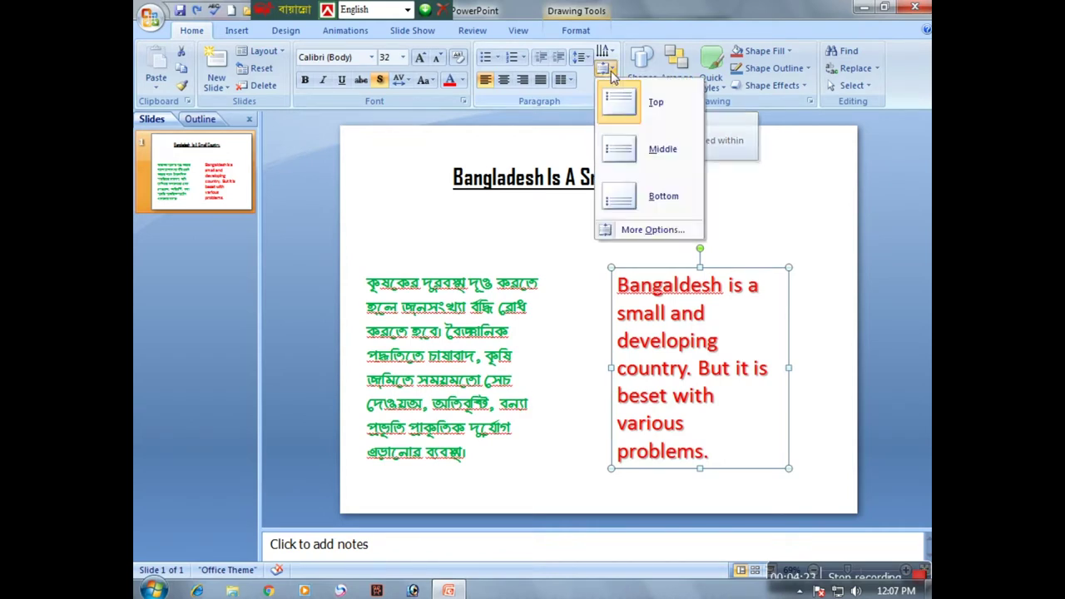
left_click(666, 107)
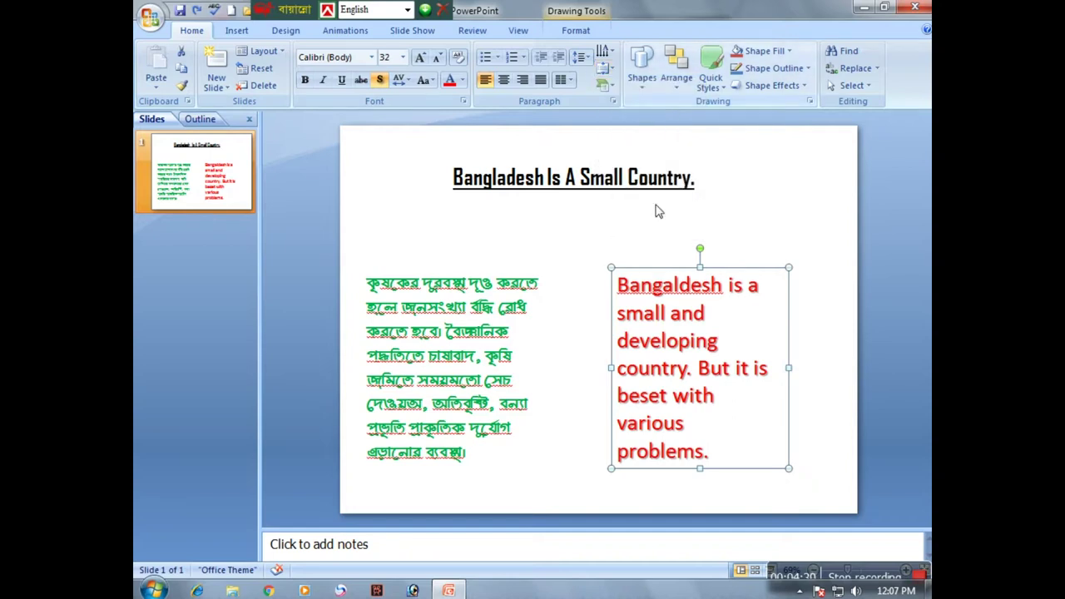
left_click(605, 70)
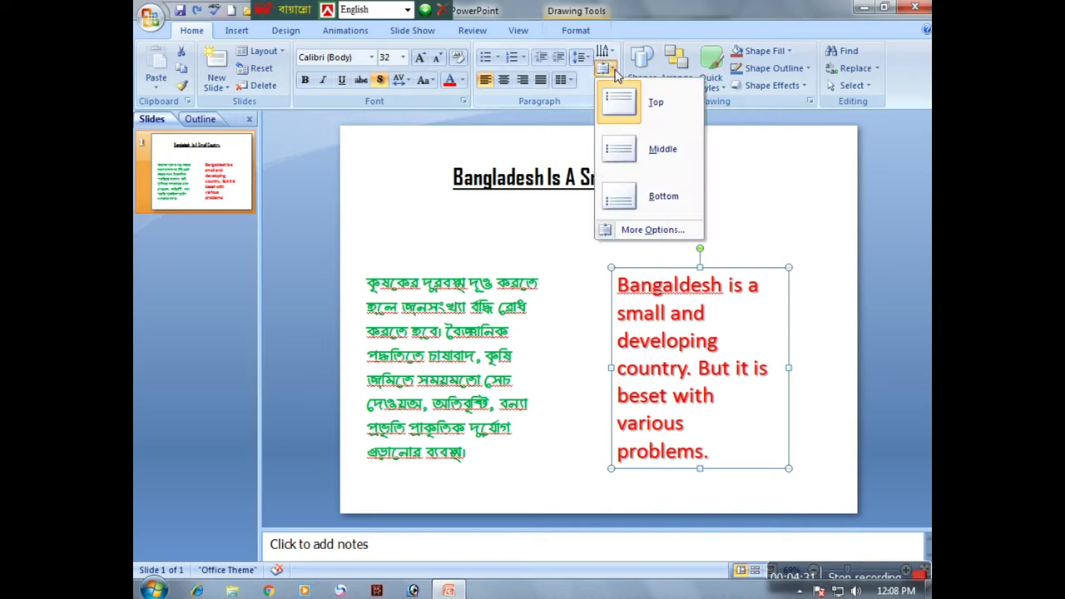
left_click(642, 164)
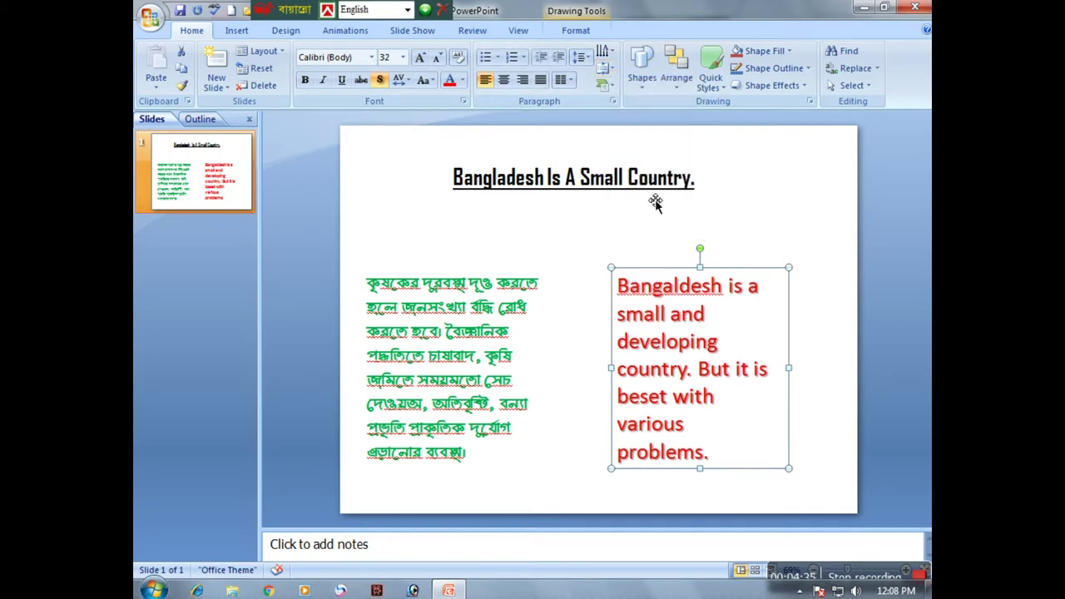
left_click(605, 70)
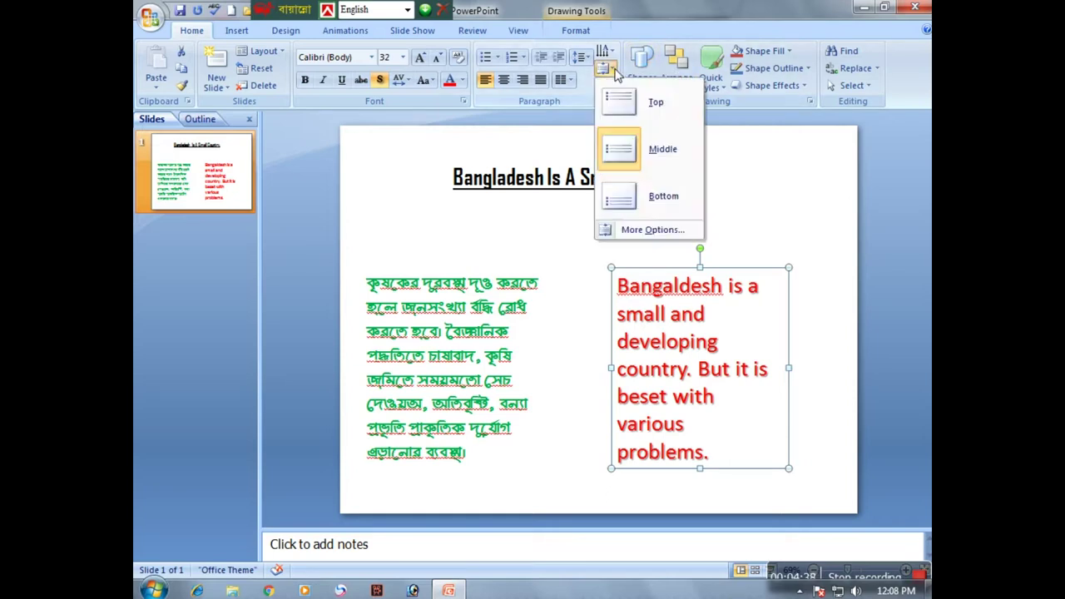
left_click(662, 205)
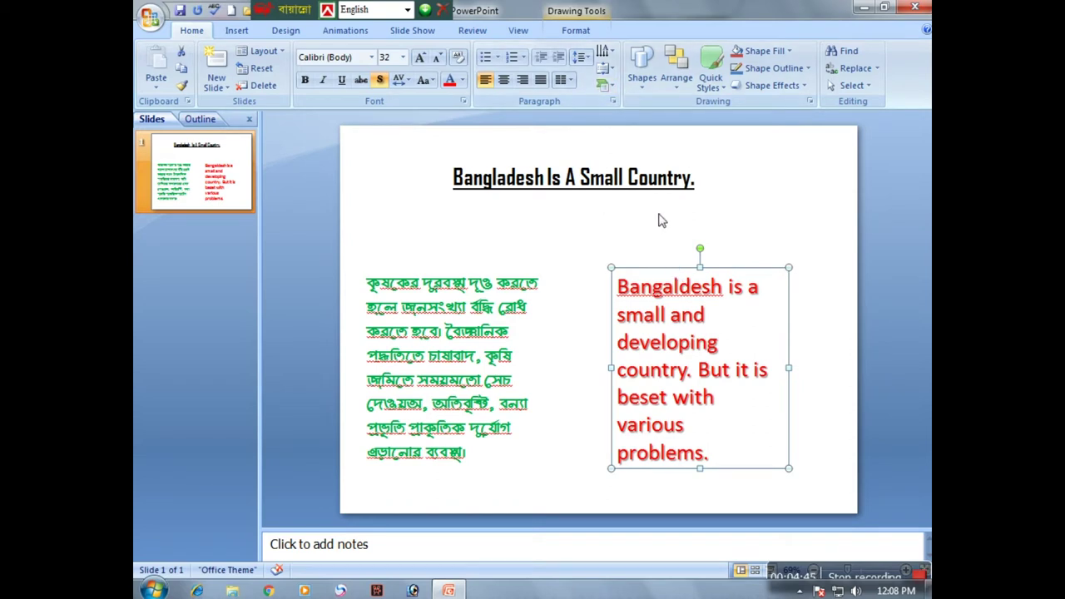
left_click(631, 282)
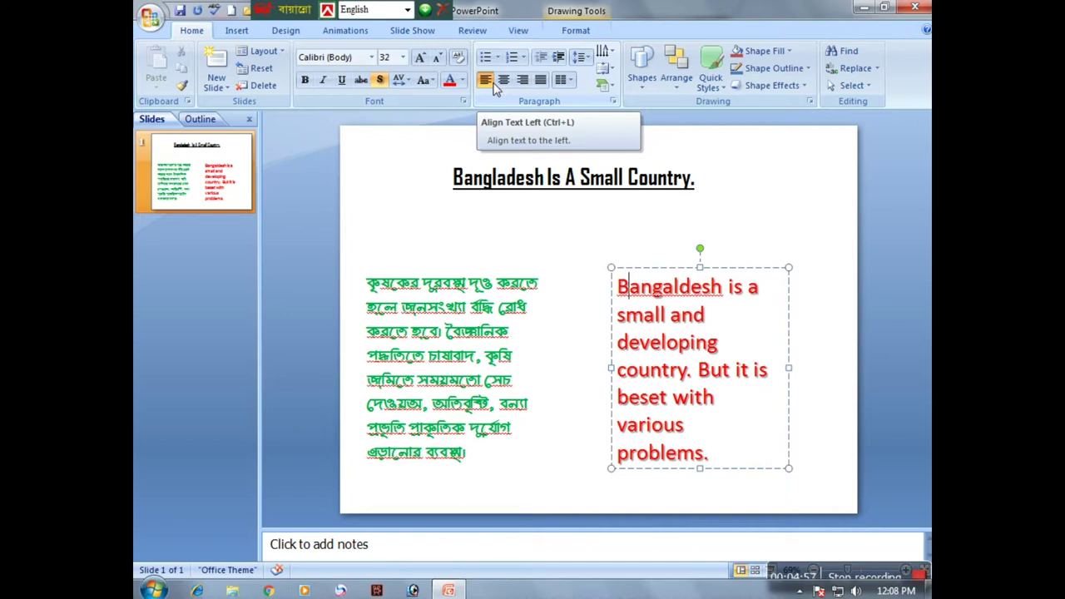
Select the red text box and try Center, Align Text Right, then Justify on its paragraph
key("Escape")
key("ctrl+c")
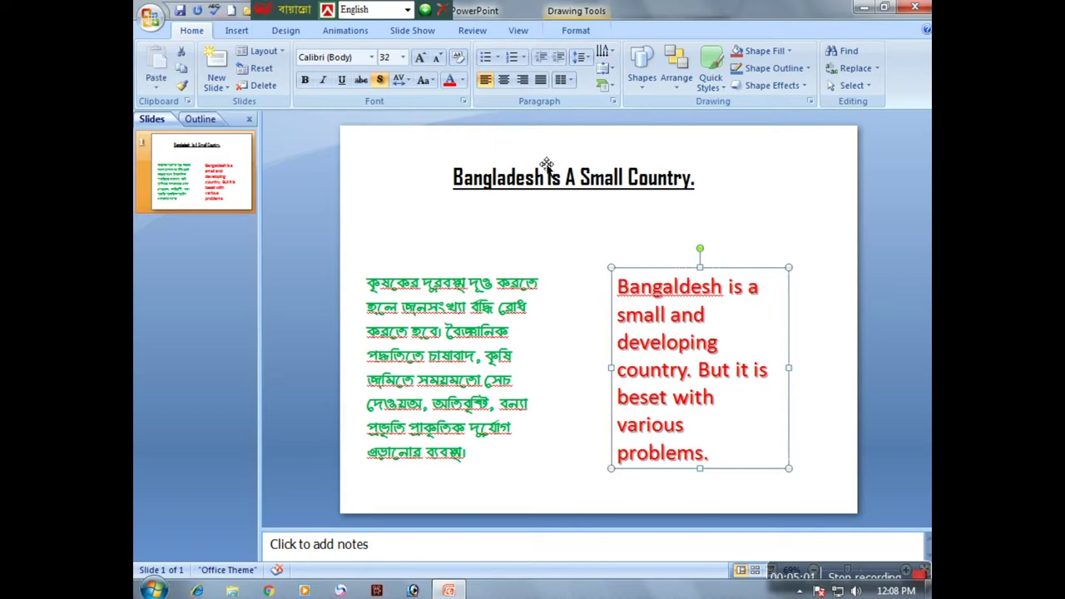
left_click(504, 80)
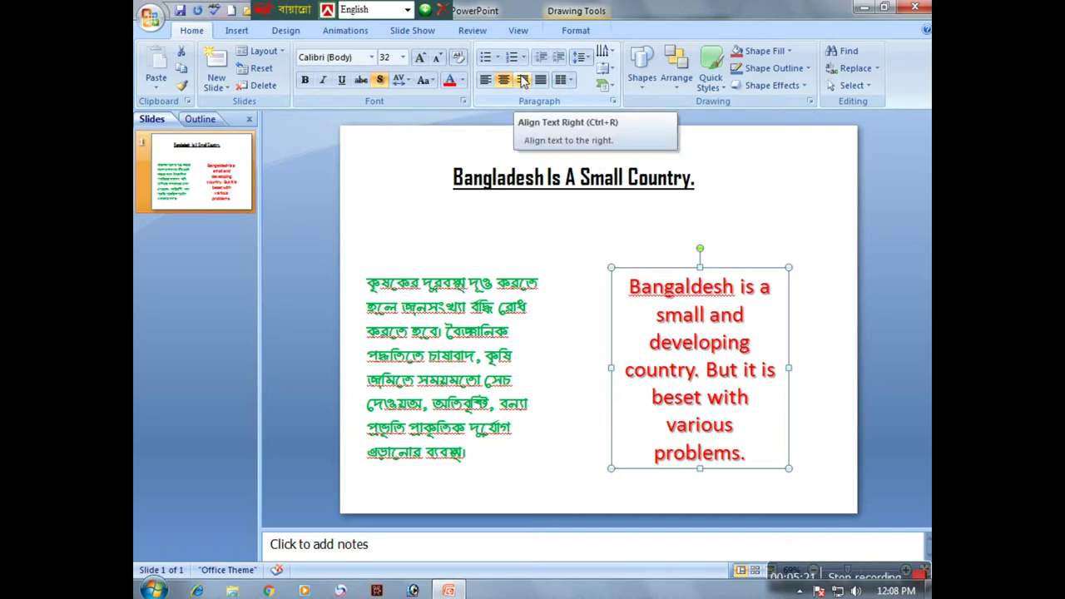
left_click(522, 80)
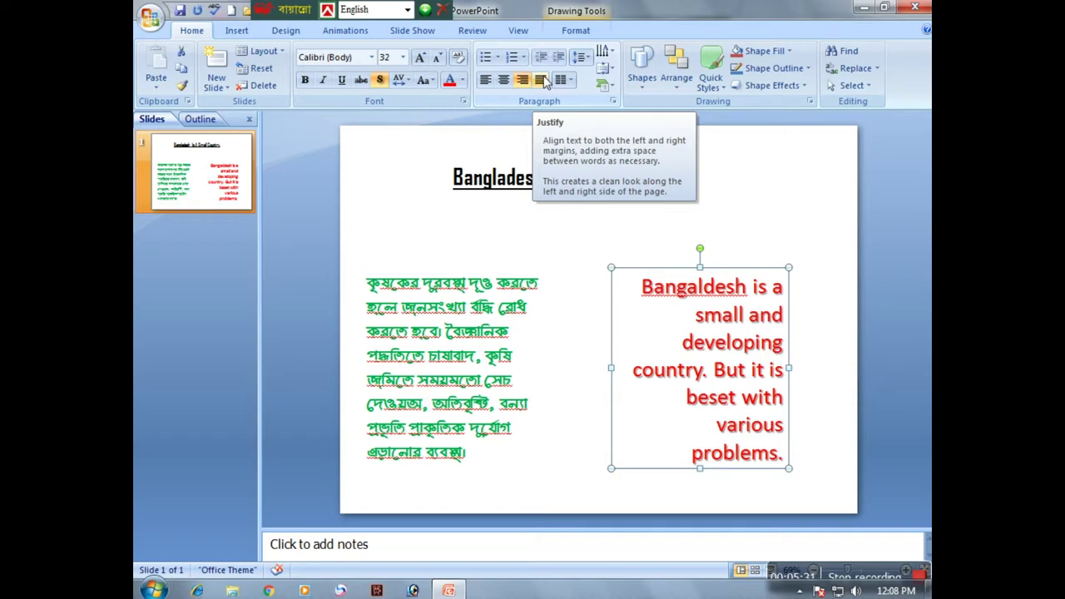
left_click(541, 80)
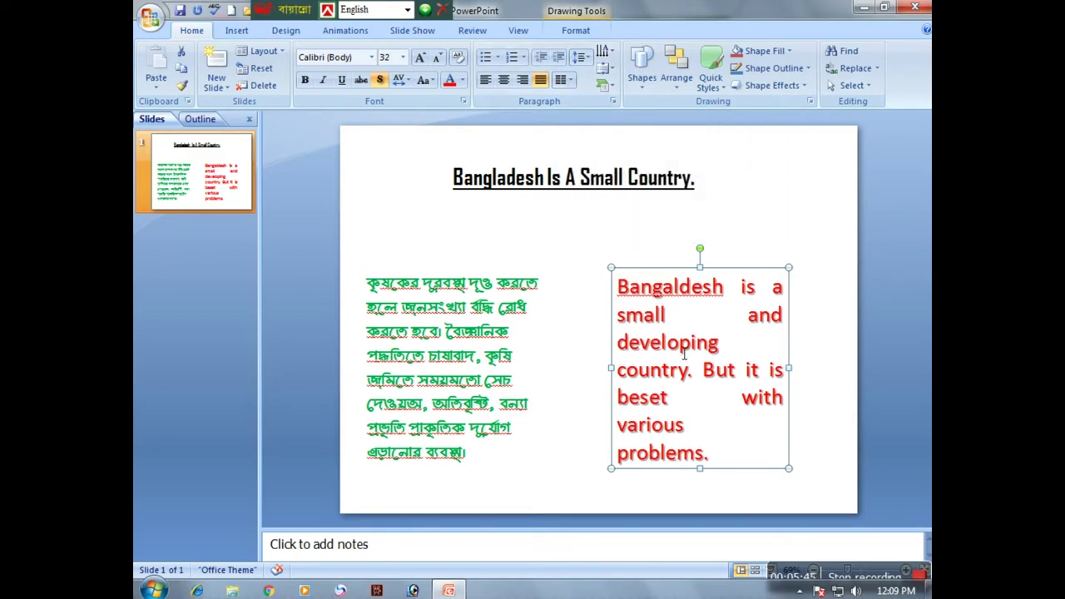
Try Two and Three Columns on the red text, then apply a custom column count via More Columns
left_click(570, 83)
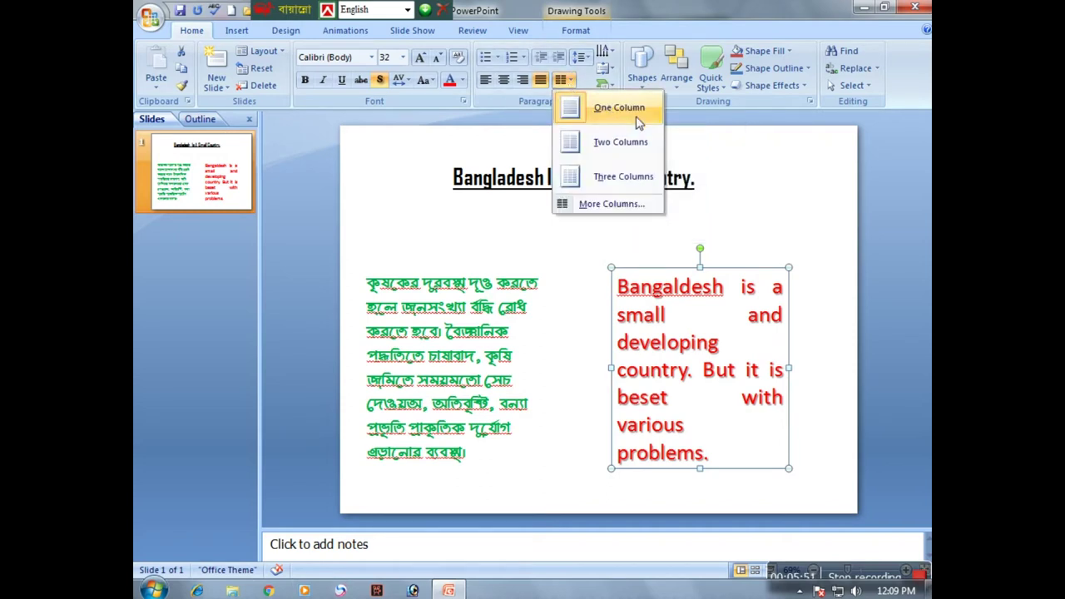
left_click(628, 143)
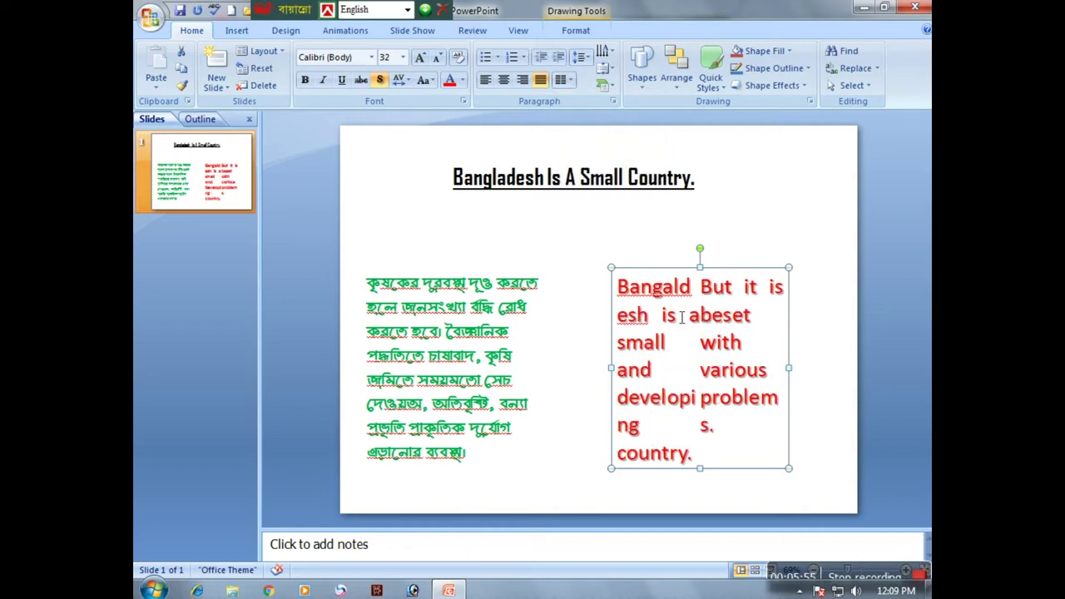
left_click(573, 83)
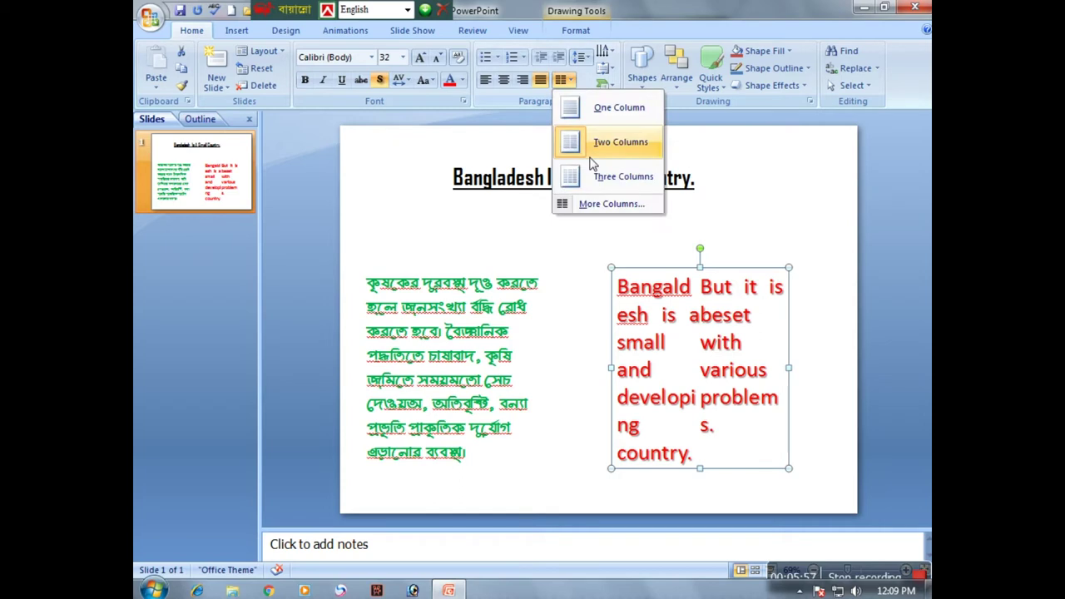
left_click(615, 174)
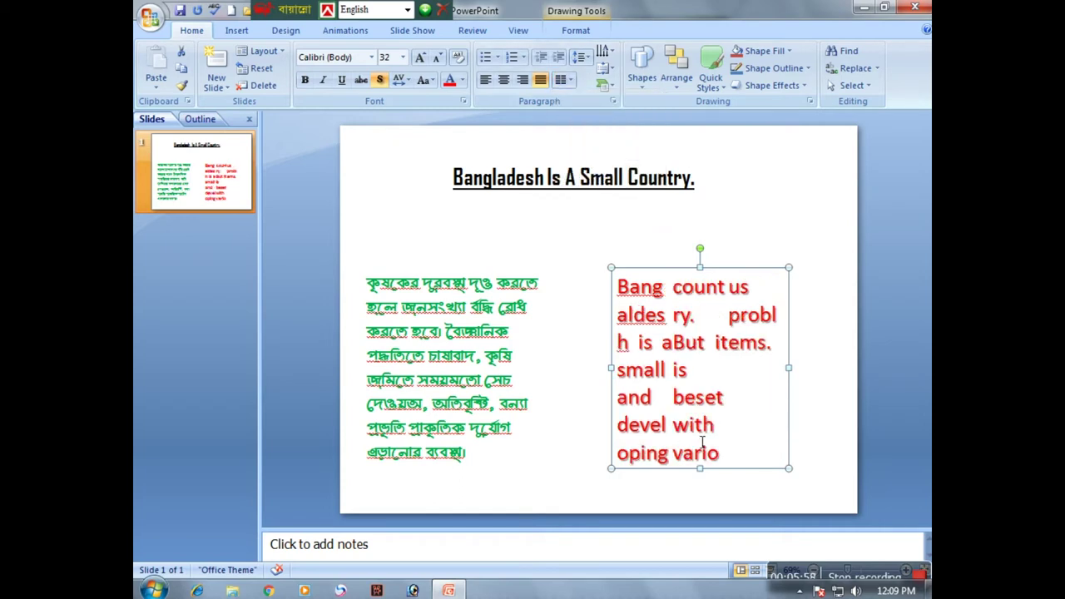
left_click(565, 80)
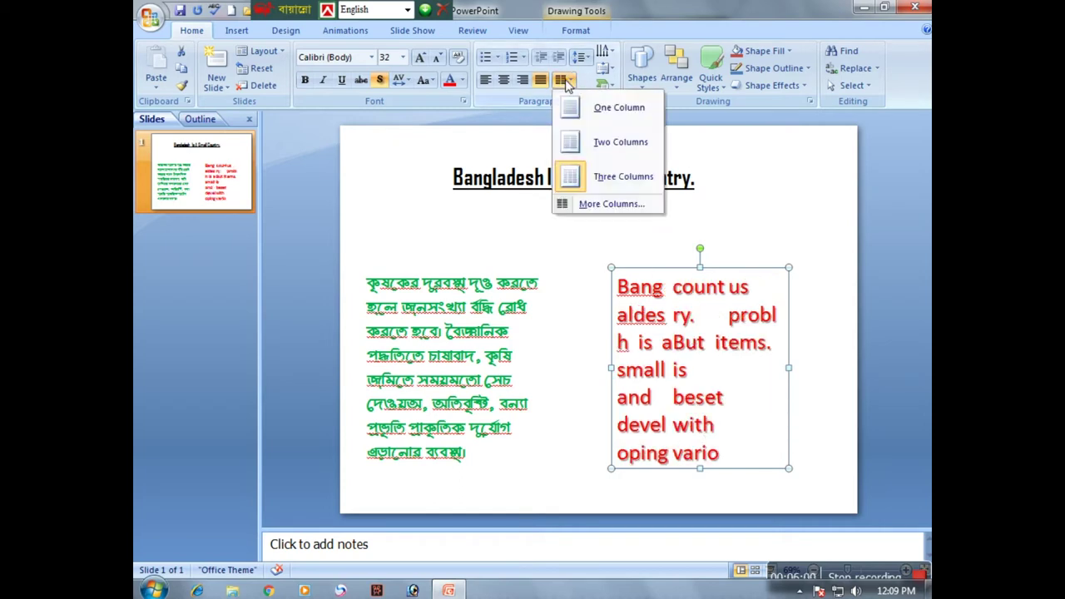
left_click(611, 205)
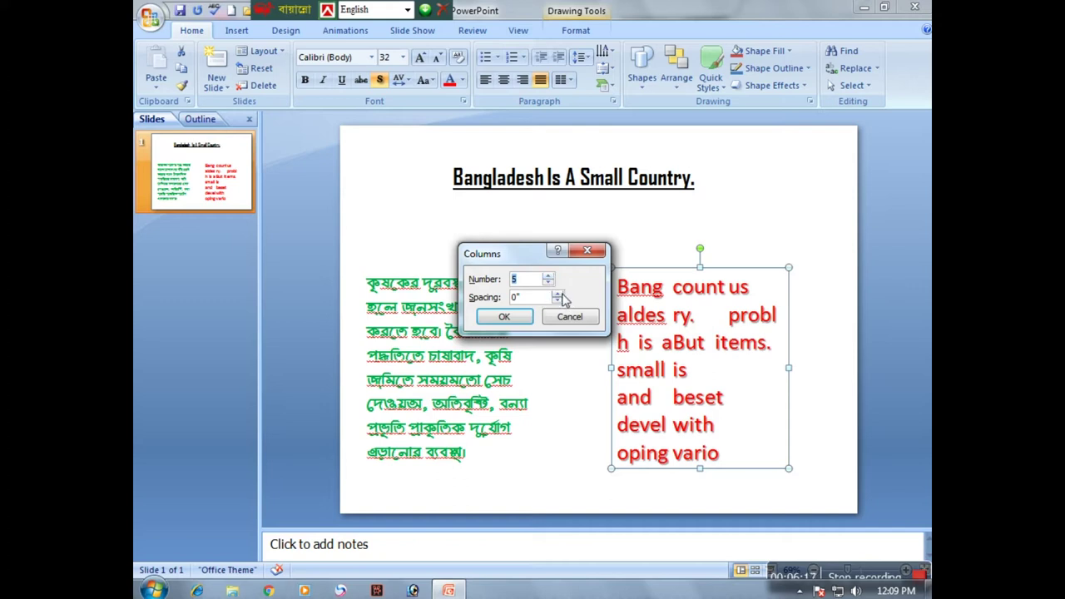
left_click(504, 316)
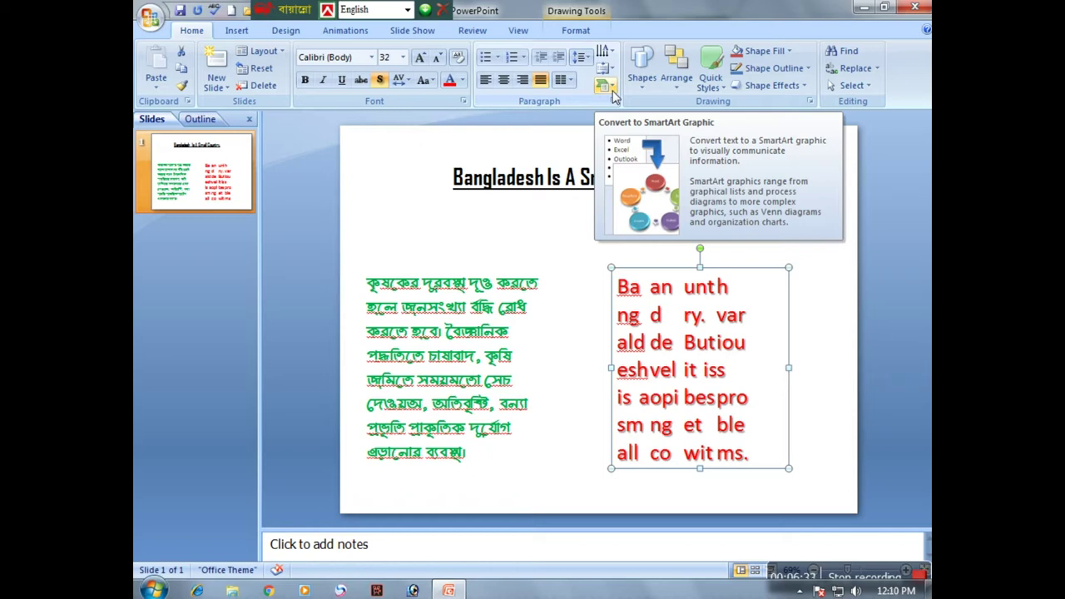
key("Escape")
left_click(620, 293)
left_click(578, 187)
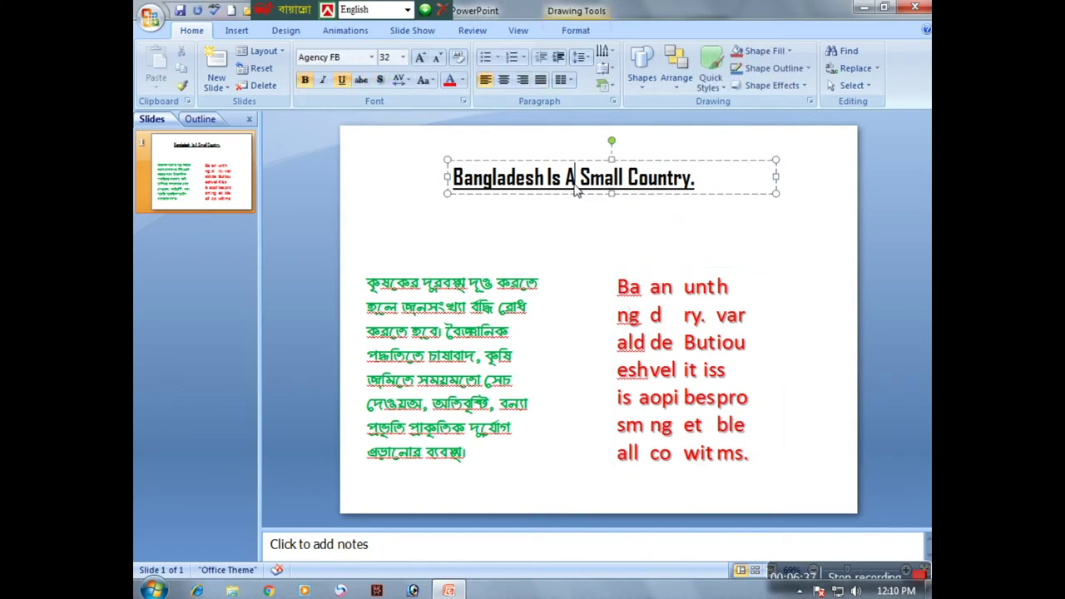
left_click(448, 173)
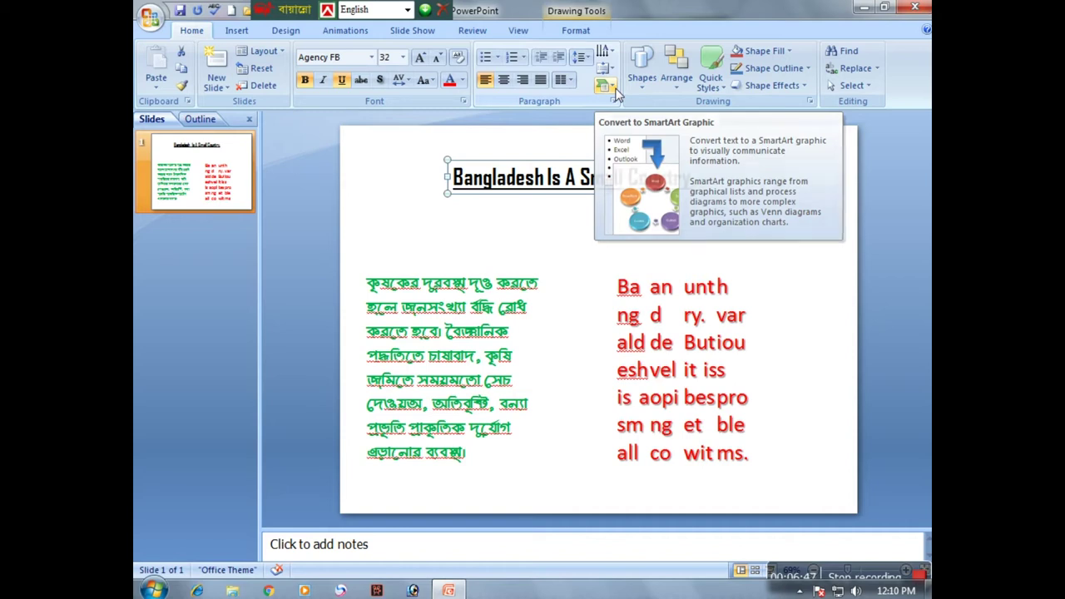
left_click(613, 90)
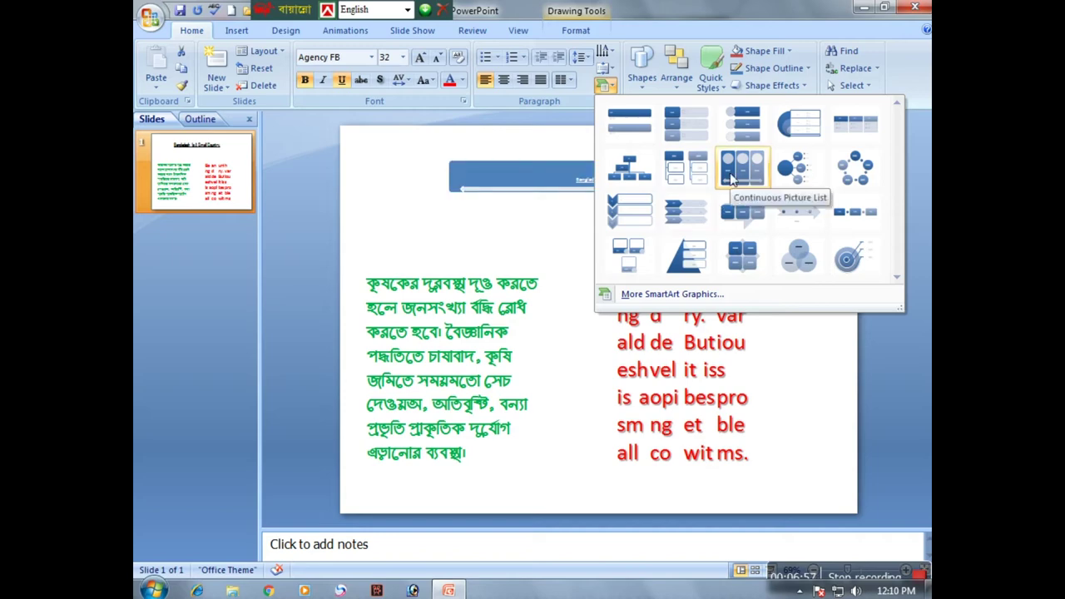
left_click(738, 133)
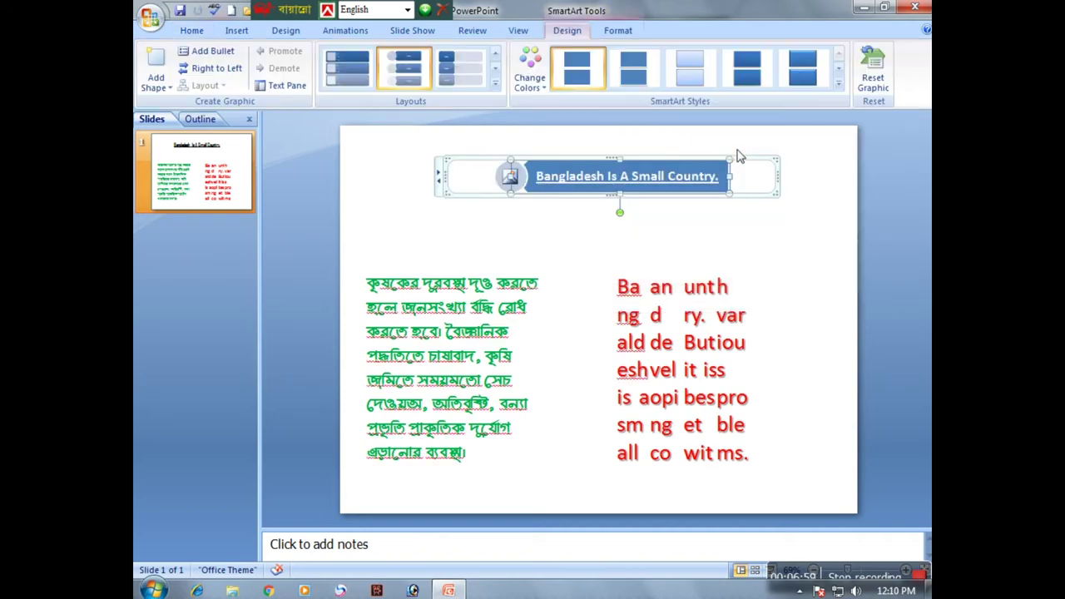
left_click(624, 225)
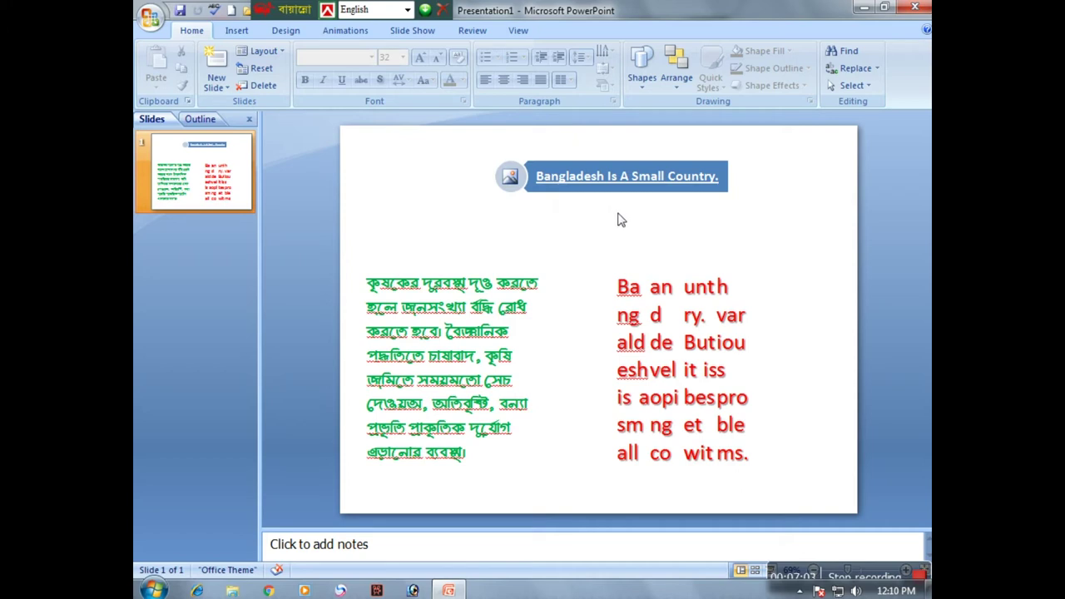
key("ctrl+z")
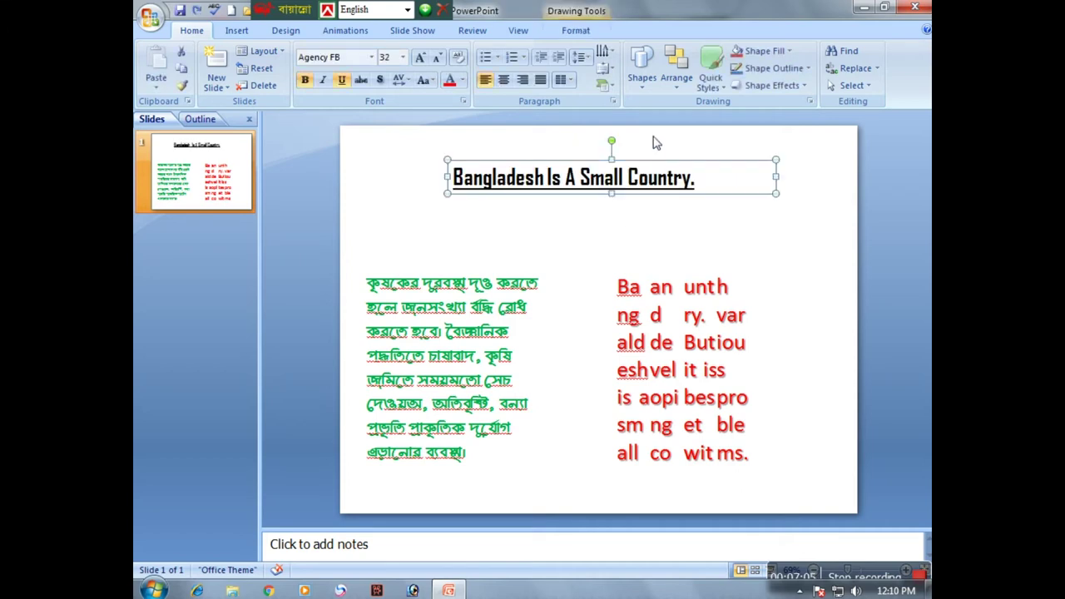
left_click(610, 88)
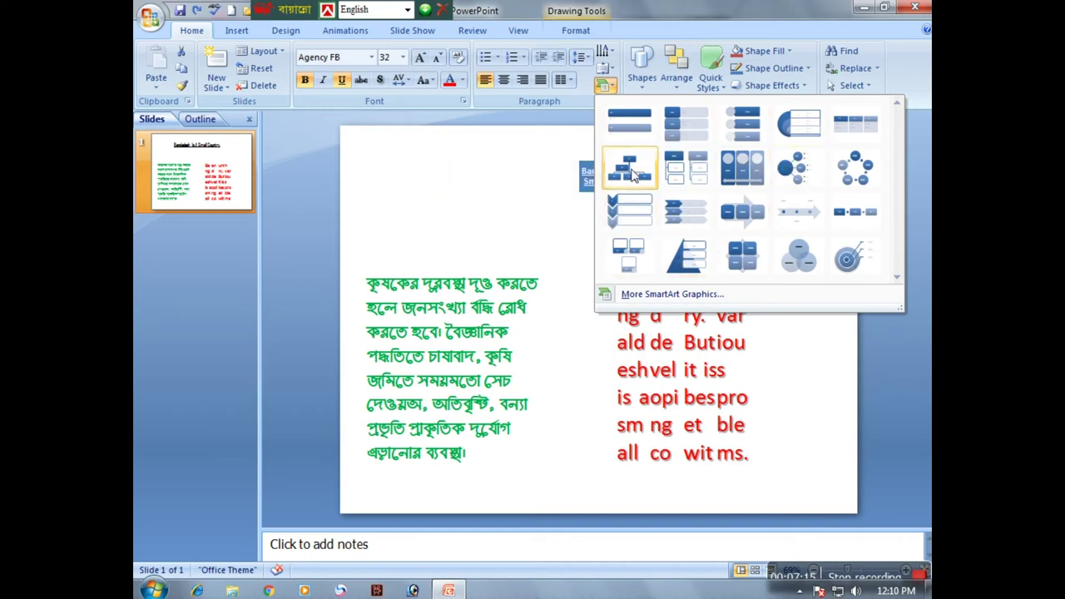
left_click(678, 212)
left_click(648, 222)
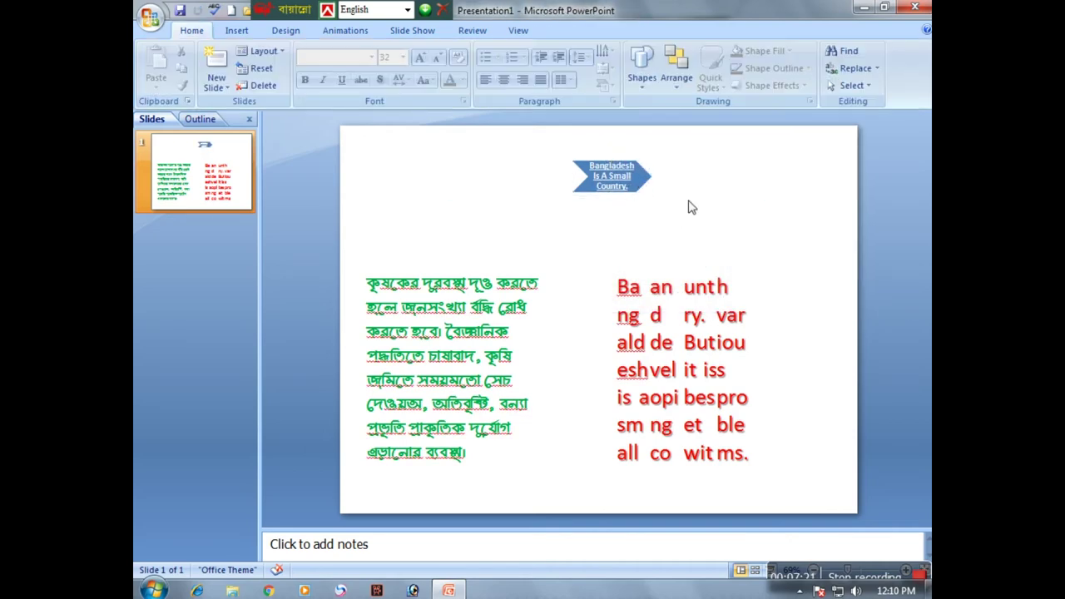
left_click(625, 172)
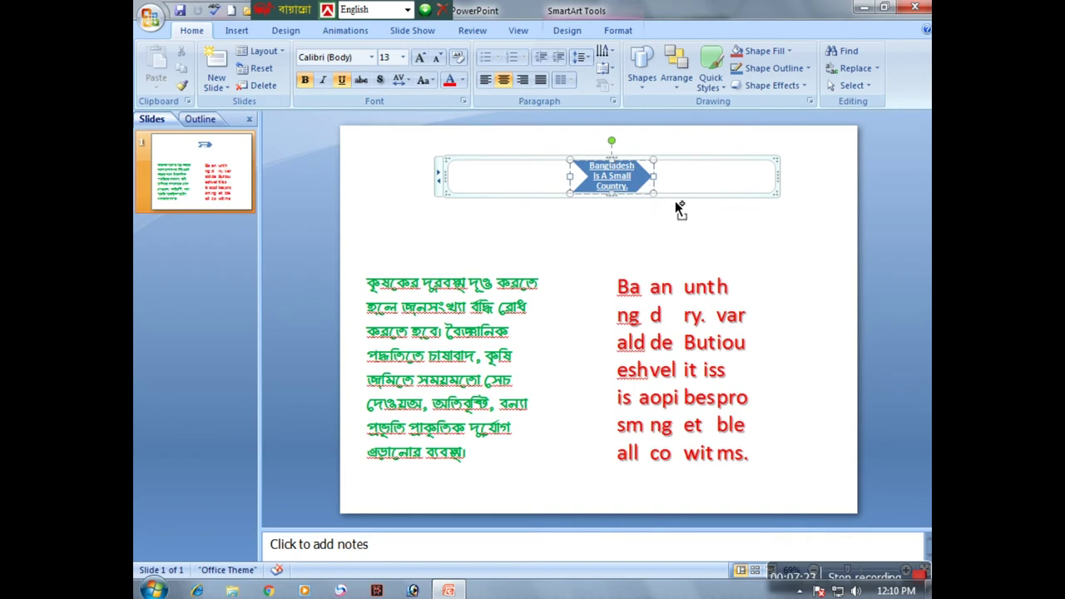
key("ctrl+z")
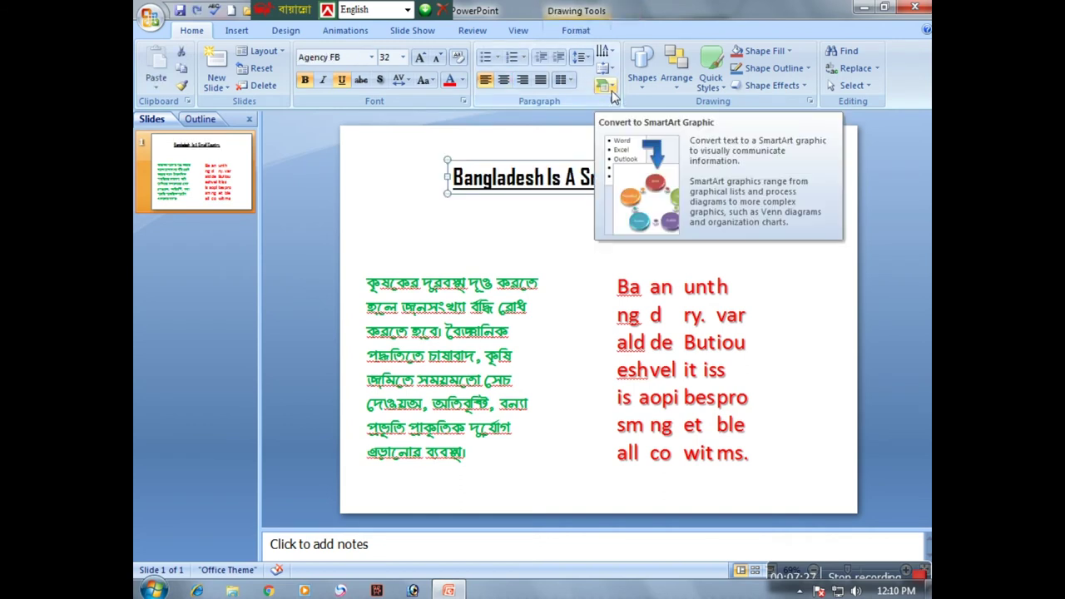
Open the full SmartArt catalogue for the title and browse List and Process layouts like Basic Bending Process
left_click(609, 88)
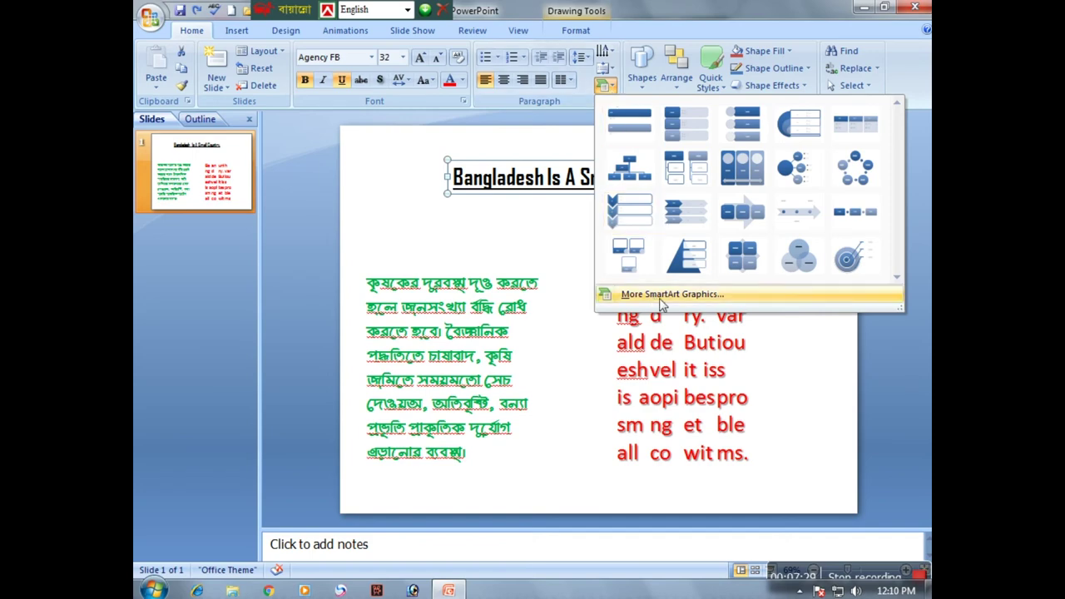
left_click(704, 306)
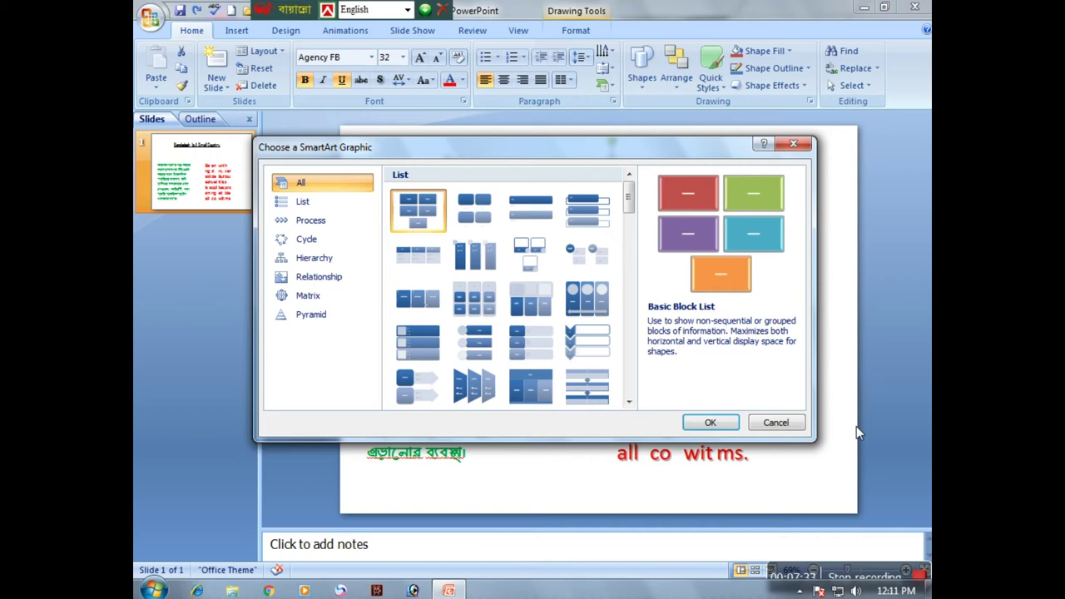
left_click(288, 204)
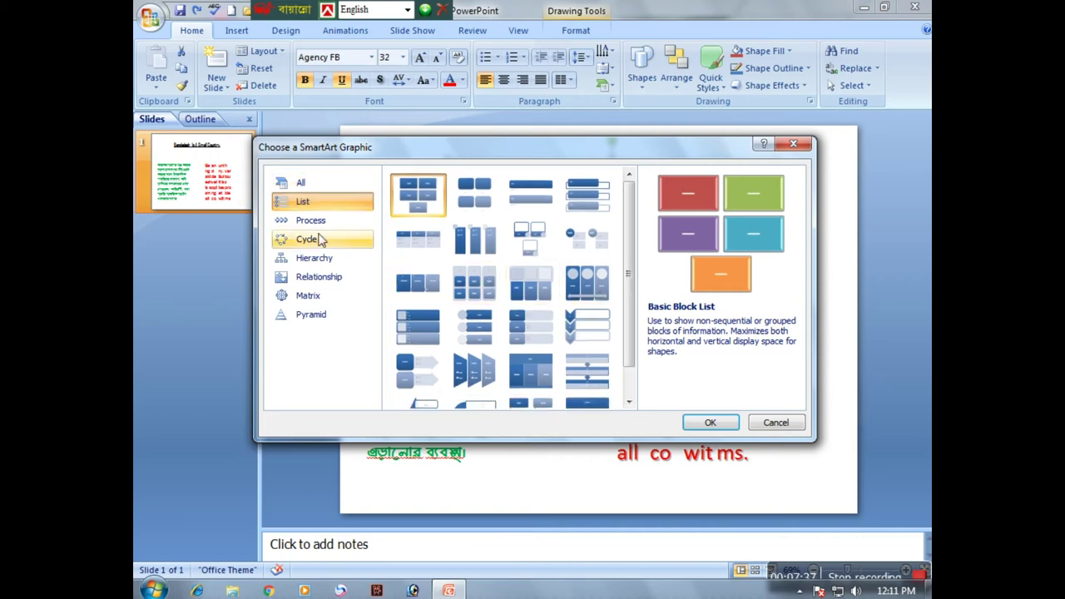
left_click(321, 222)
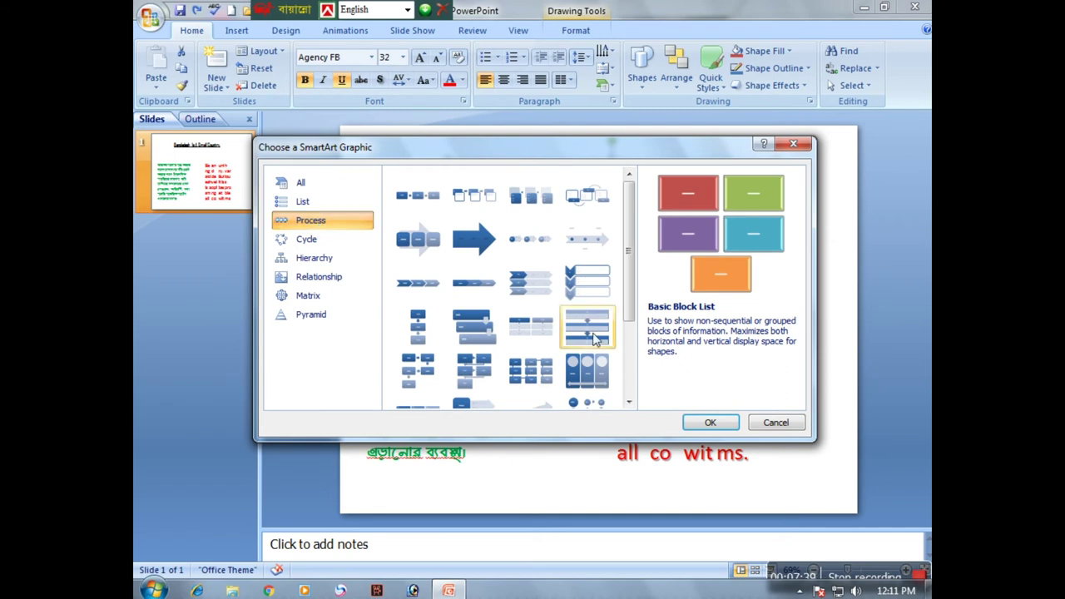
scroll(610, 366, "down", 3)
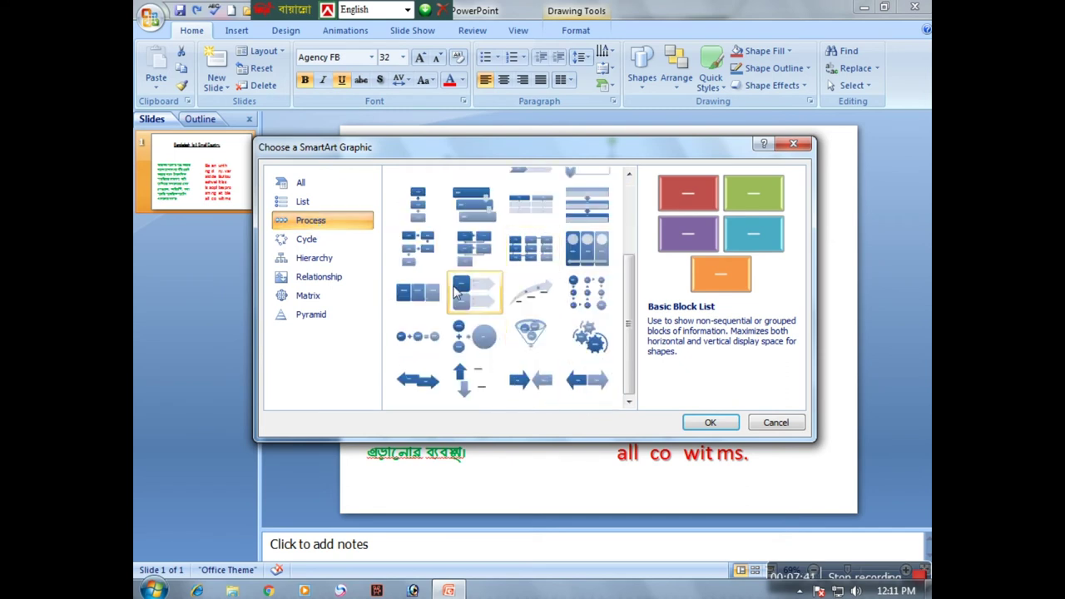
left_click(417, 261)
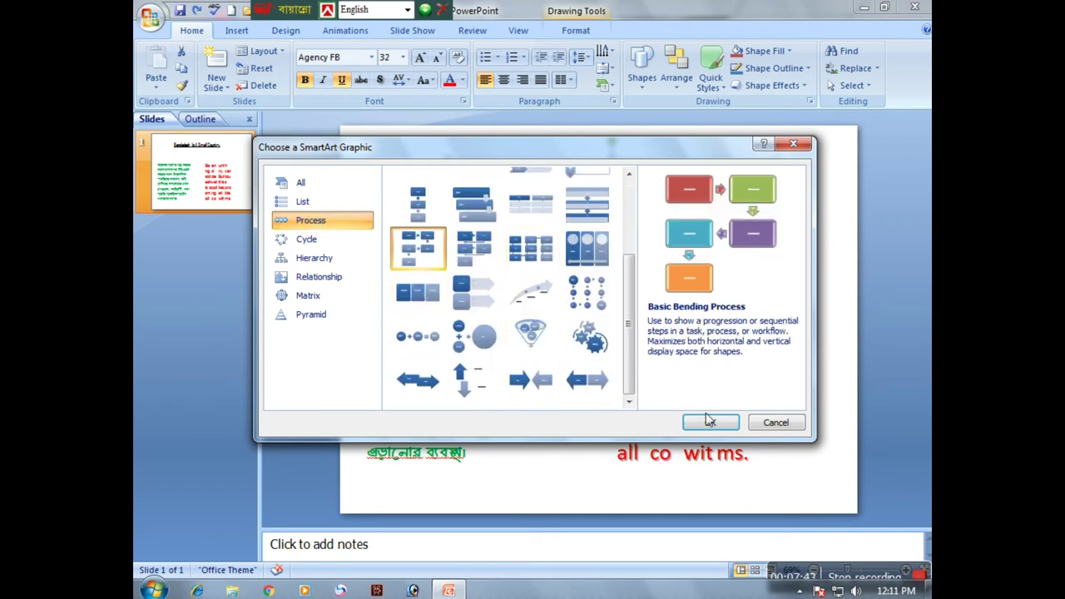
left_click(314, 258)
left_click(315, 220)
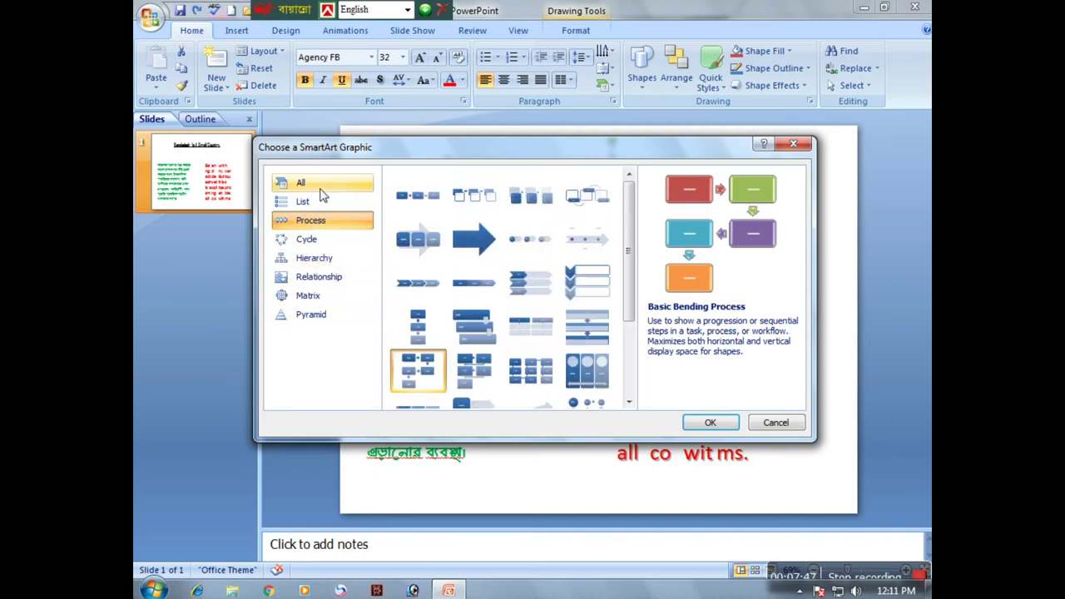
Choose Matrix > Titled Matrix and convert the title into that graphic
left_click(331, 257)
left_click(337, 295)
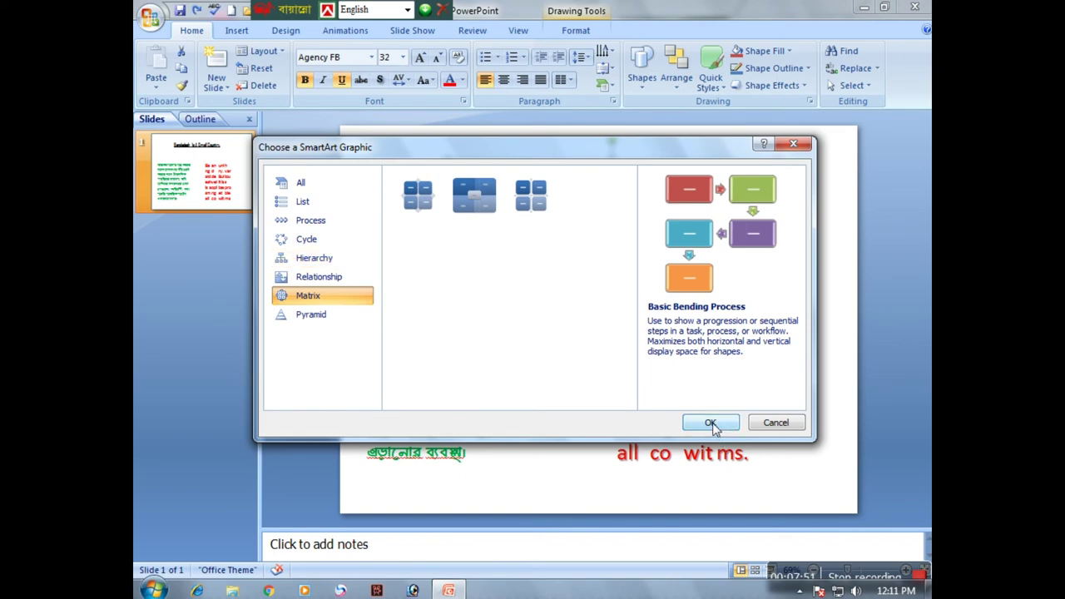
left_click(475, 200)
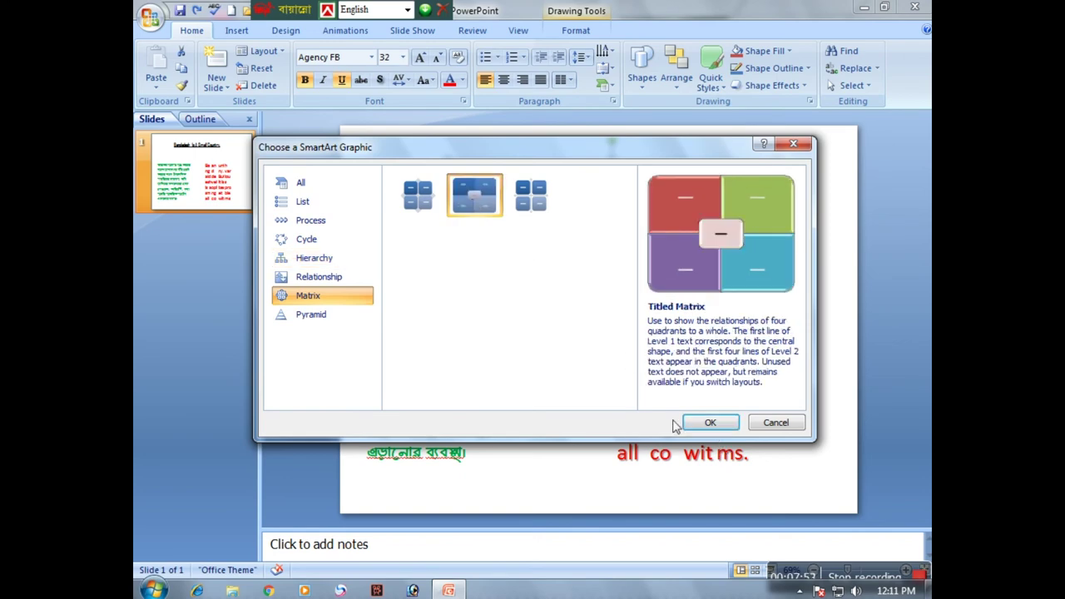
left_click(709, 422)
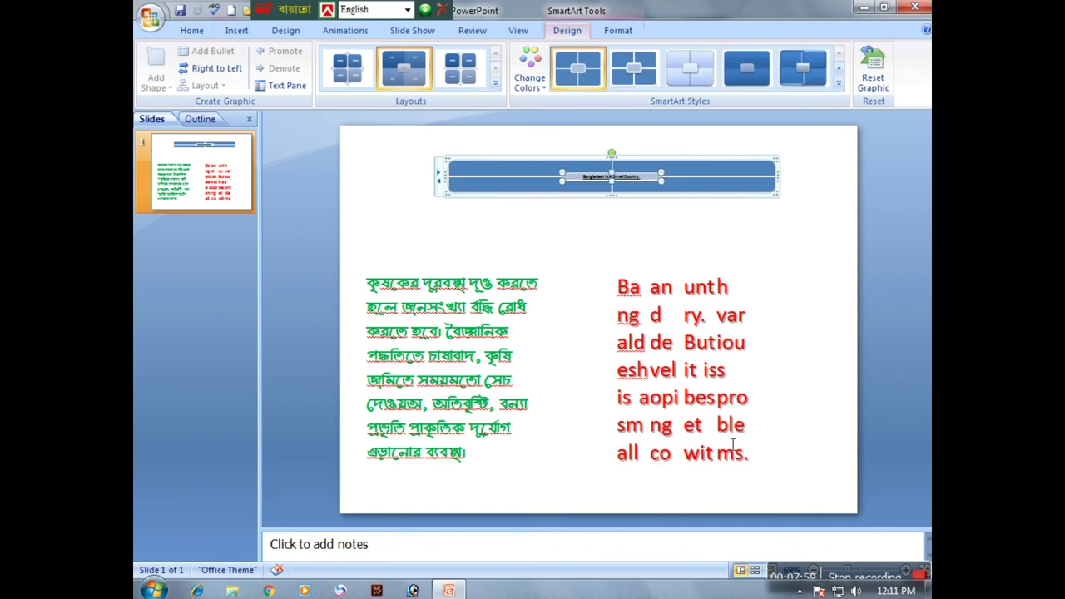
left_click(236, 32)
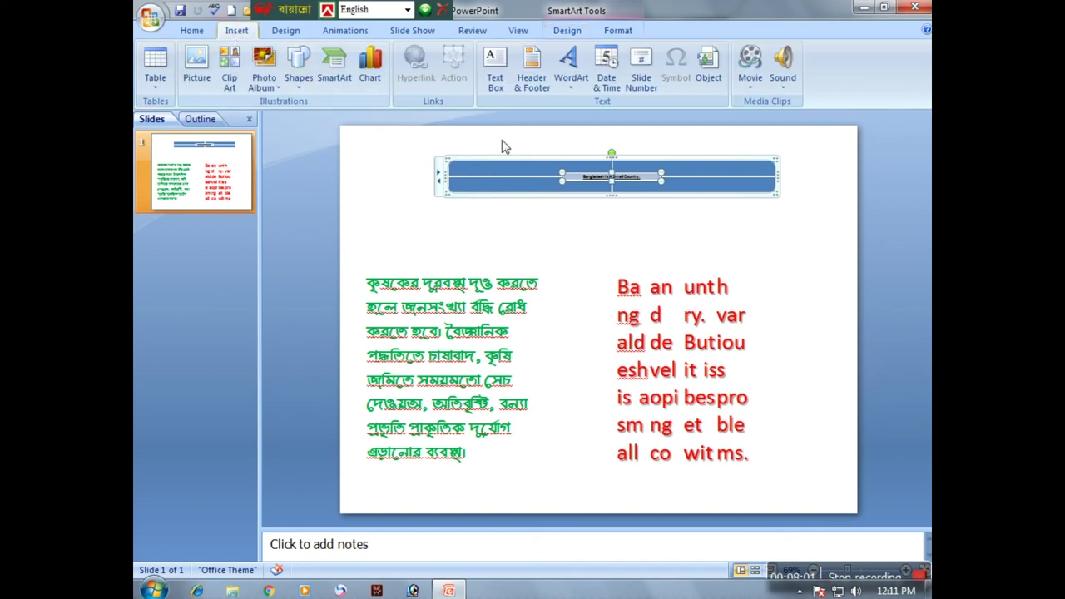
left_click(192, 30)
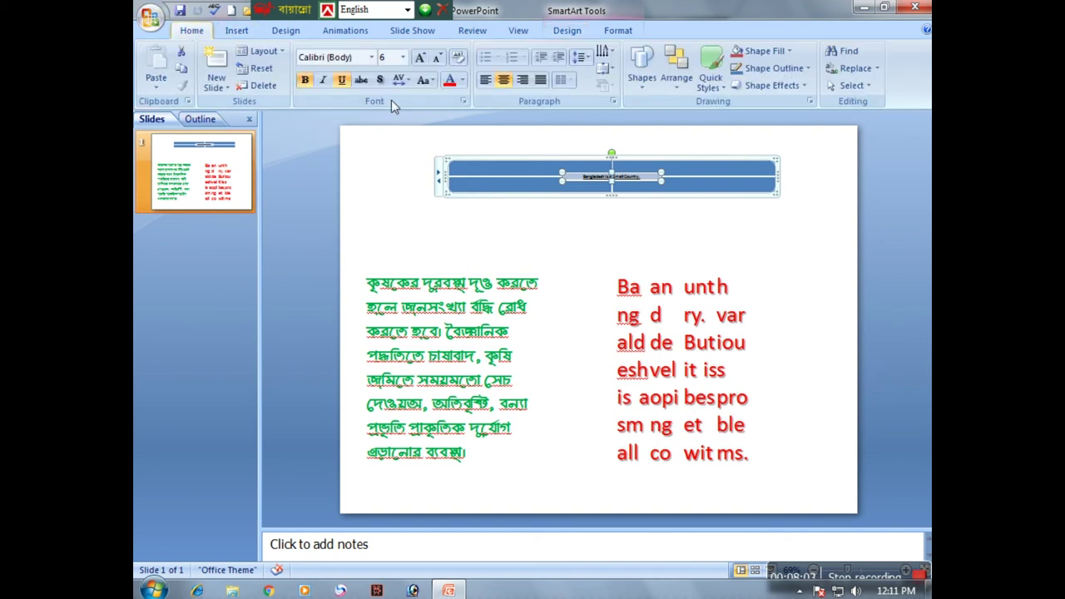